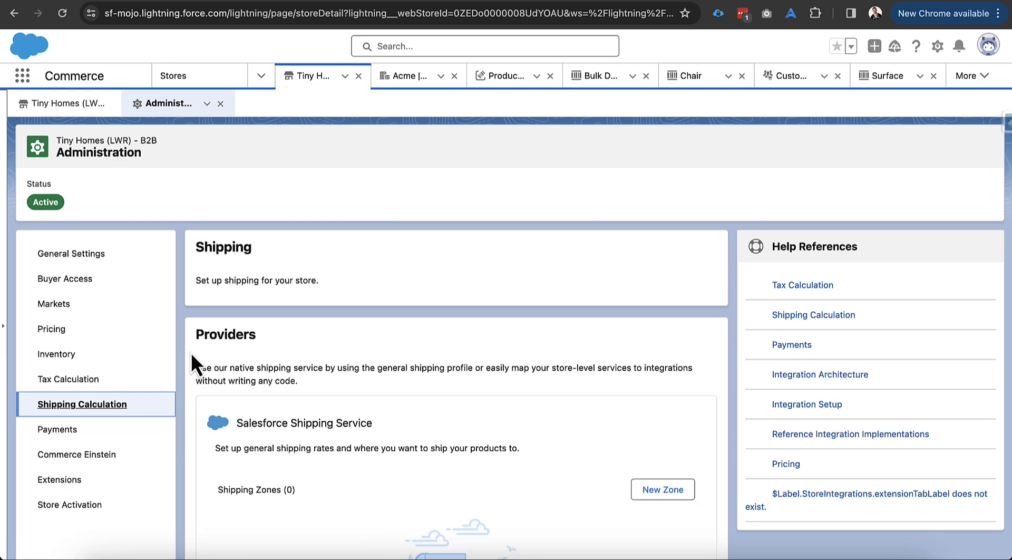
Review the store's Shipping Calculation settings, including the Salesforce Shipping Service and the custom shipping providers.
scroll(189, 348, down, 2)
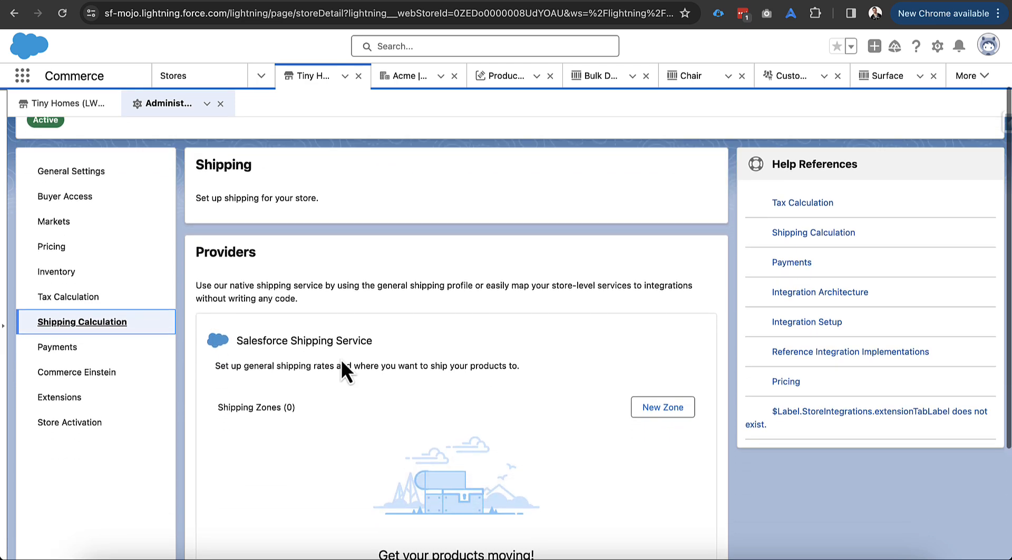
scroll(330, 420, down, 2)
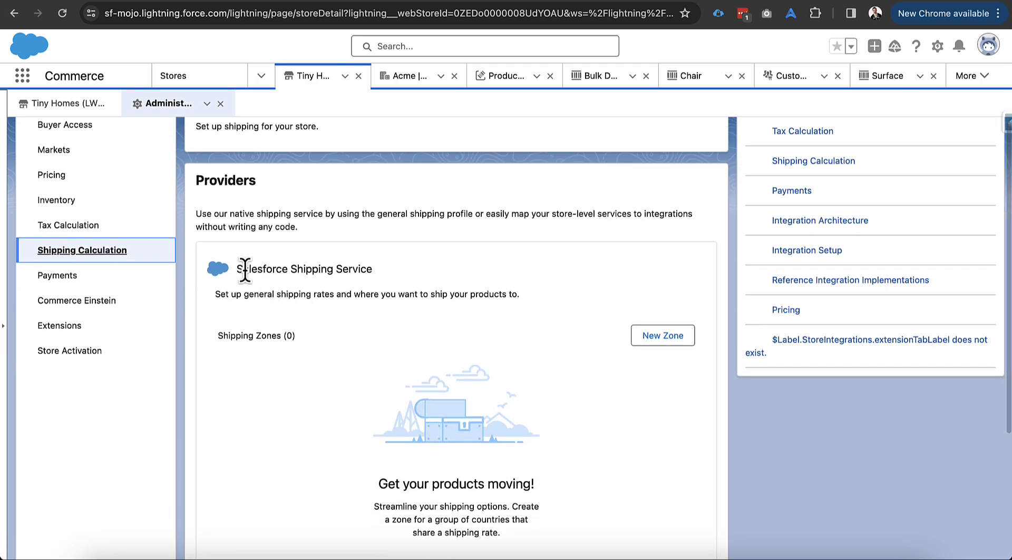
scroll(340, 377, down, 1)
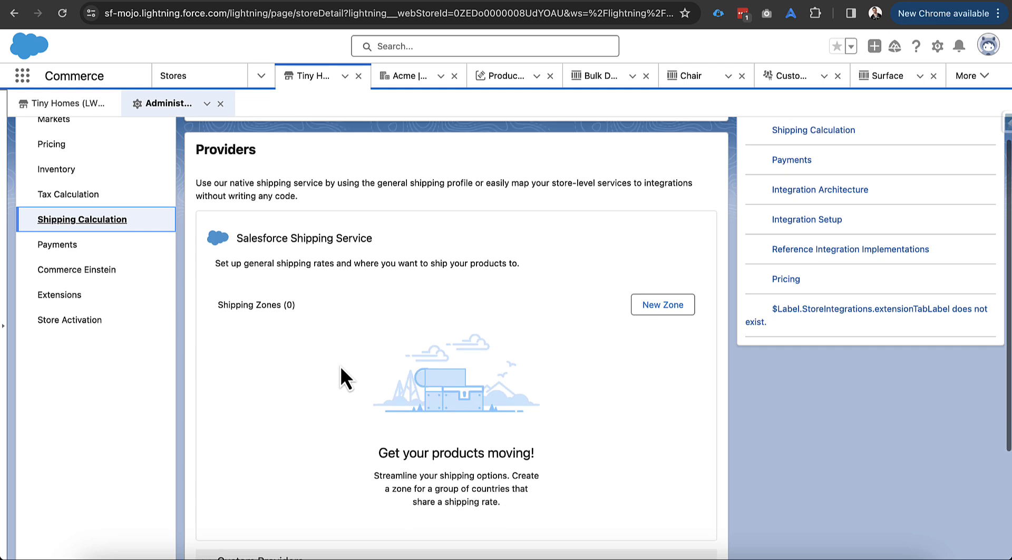
scroll(341, 367, down, 4)
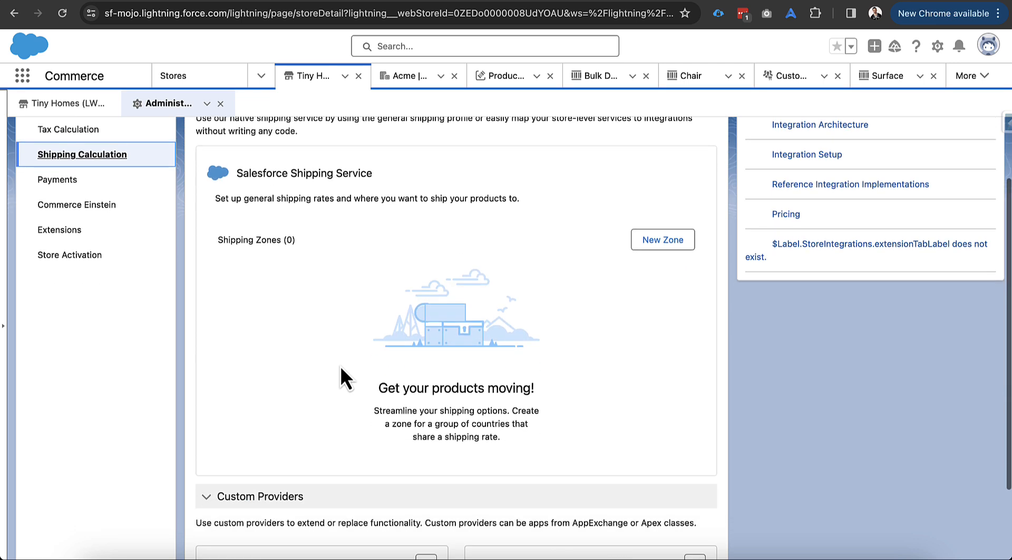
scroll(337, 379, down, 1)
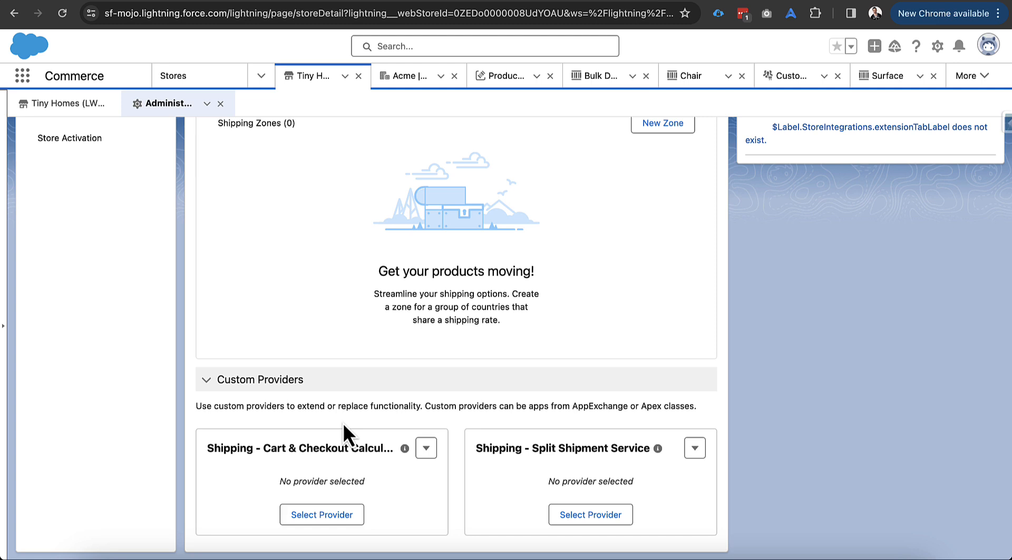
scroll(321, 222, up, 2)
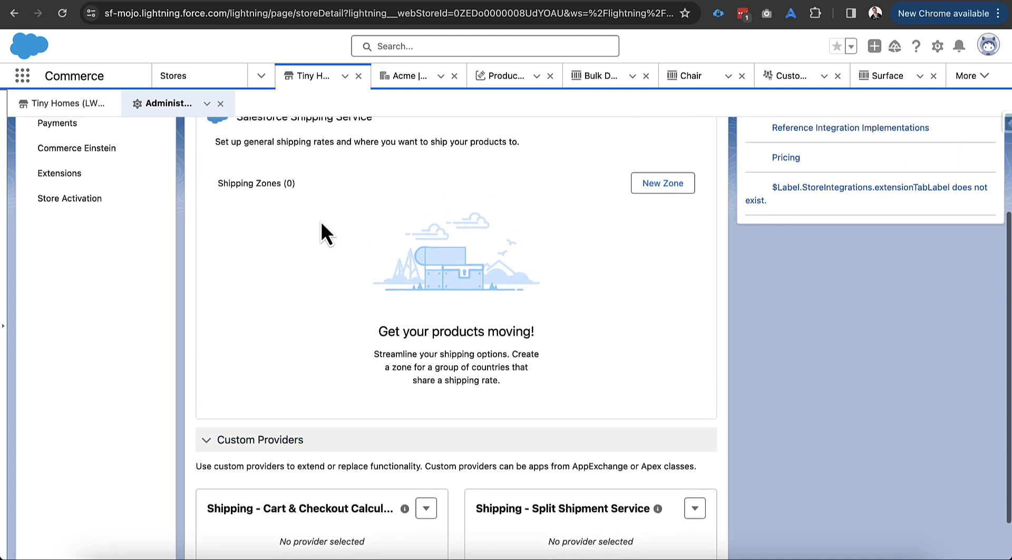
scroll(333, 248, down, 2)
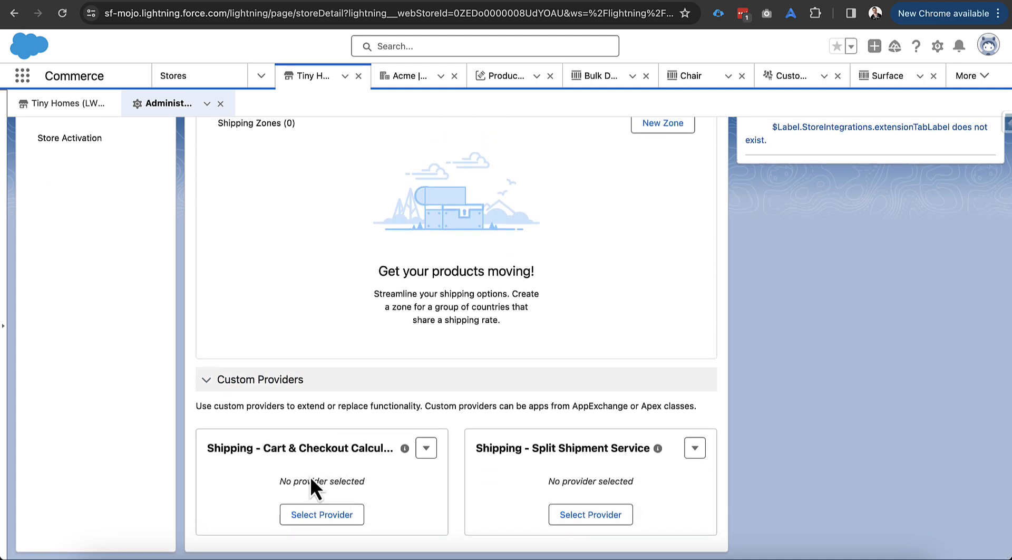
scroll(310, 477, up, 3)
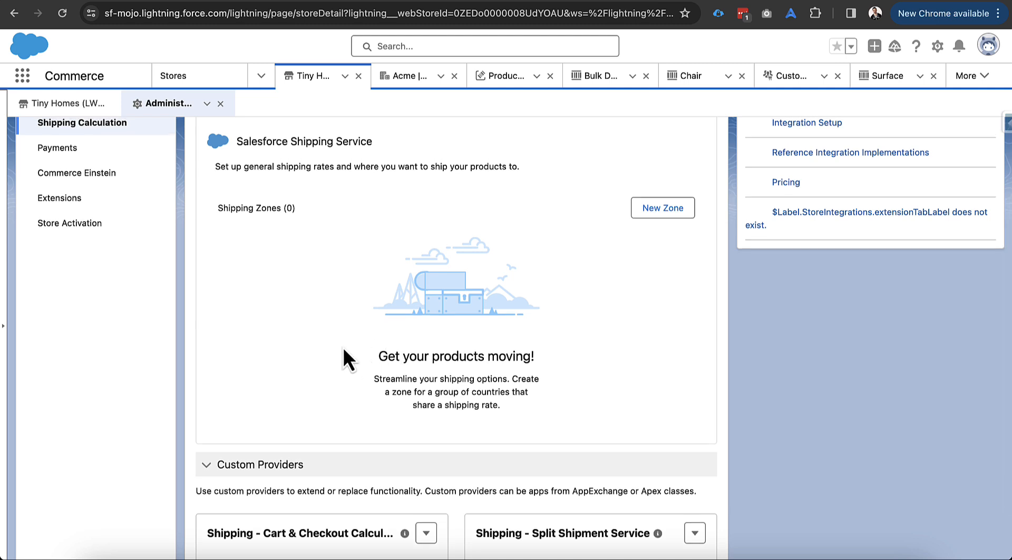
scroll(343, 347, down, 3)
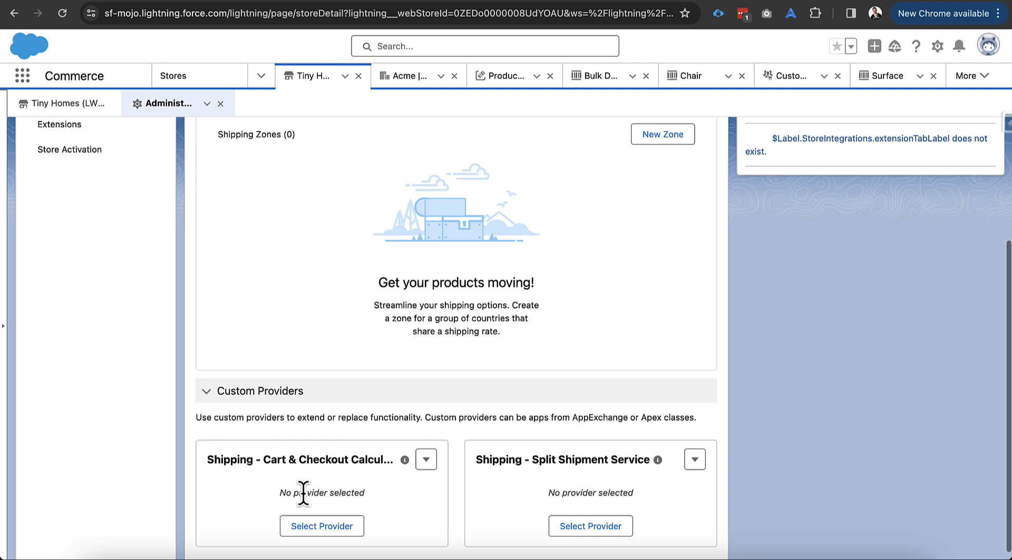
scroll(389, 411, up, 3)
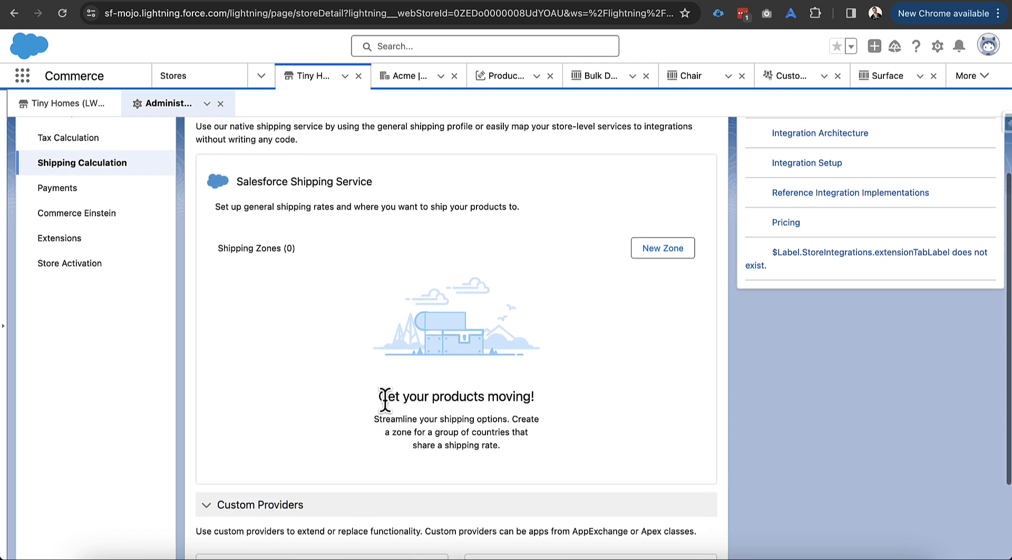
scroll(353, 346, up, 1)
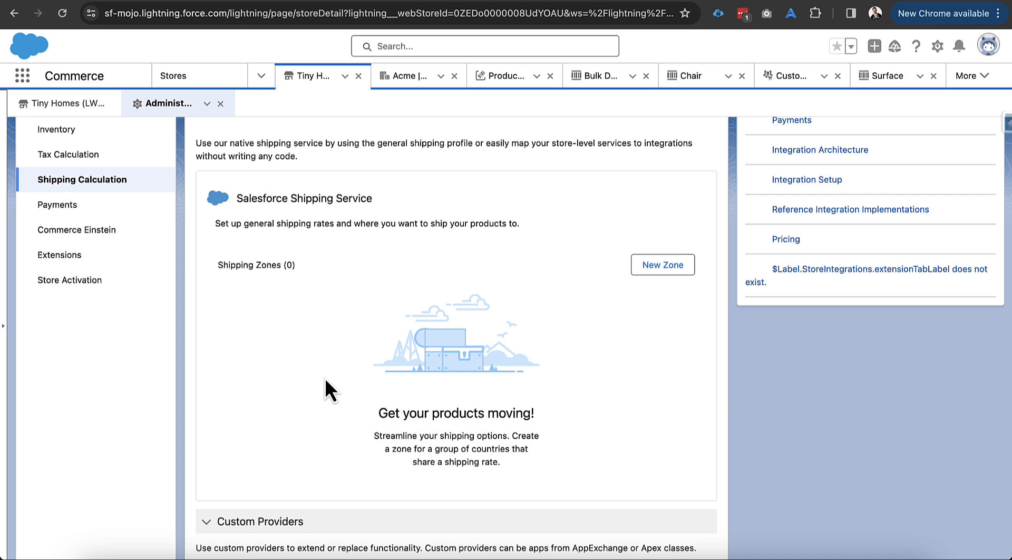
scroll(324, 377, up, 2)
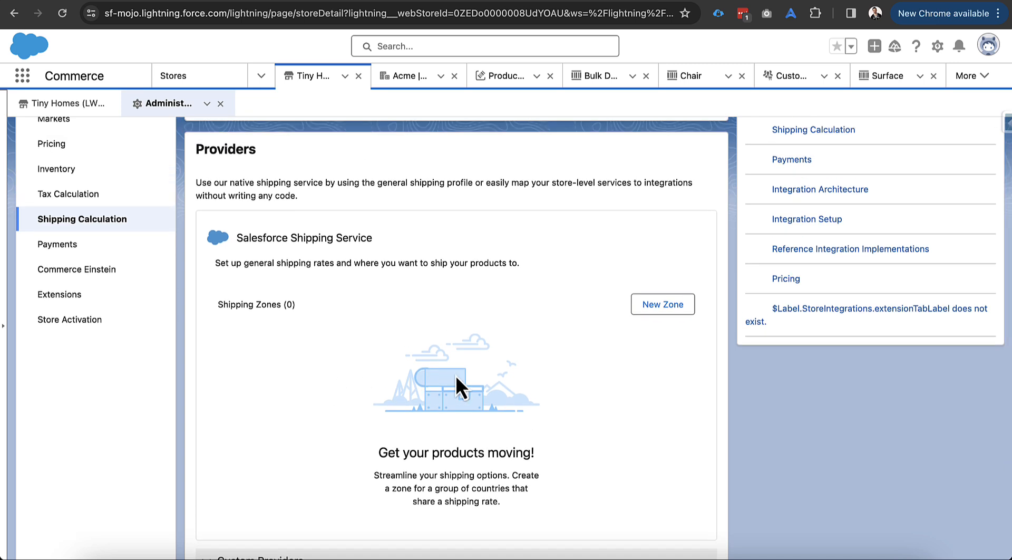
Start a new shipping zone under Salesforce Shipping Service and include United States as its country.
click(648, 310)
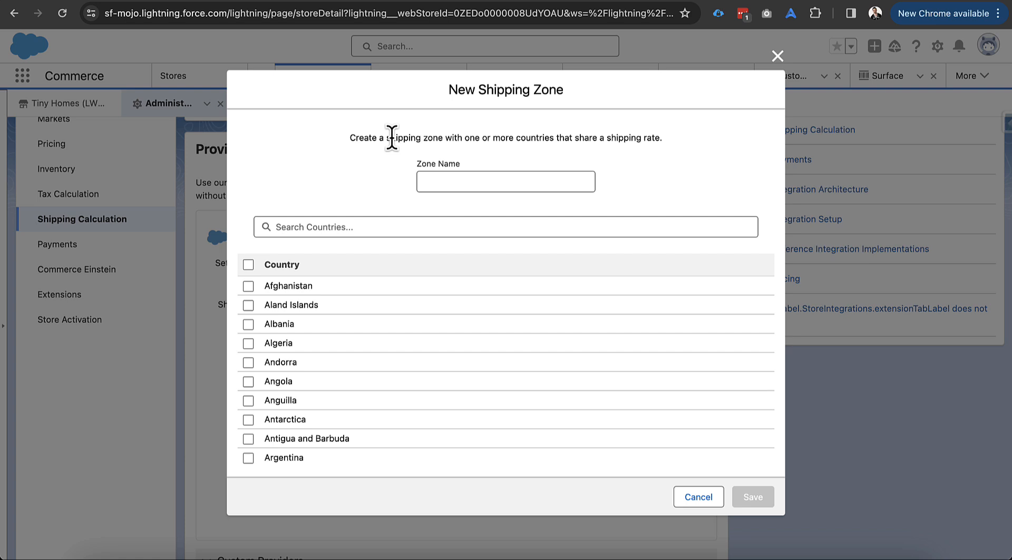
drag(464, 138, 656, 140)
click(656, 139)
click(427, 182)
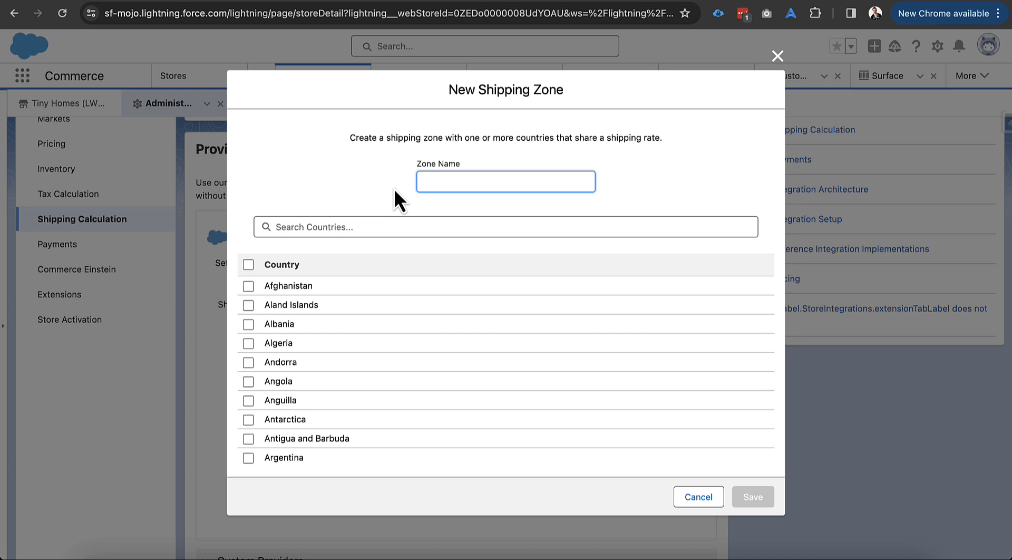
click(363, 224)
text(unit)
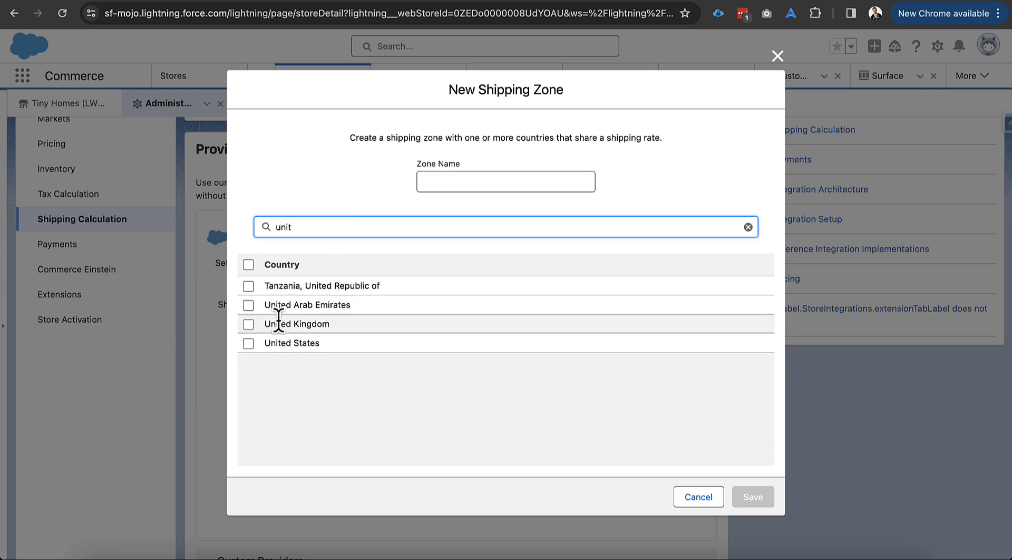
click(248, 345)
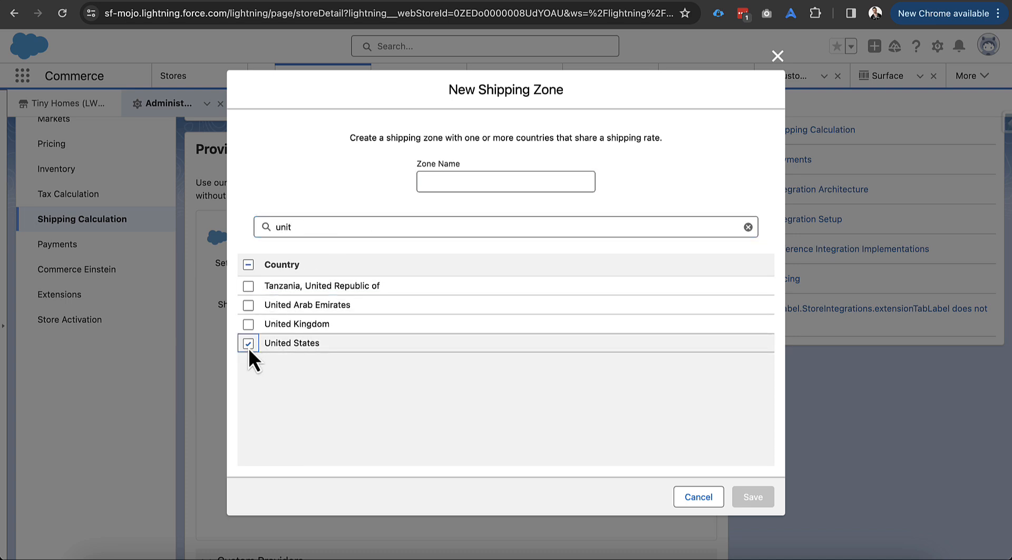
Name the shipping zone "United States" and save it.
click(435, 182)
text(United )
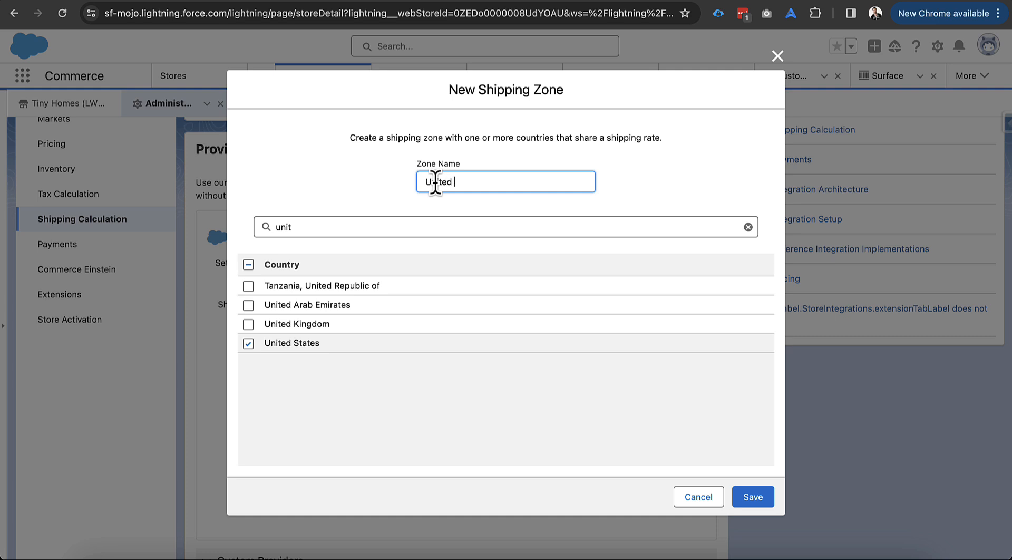
text(States)
click(396, 182)
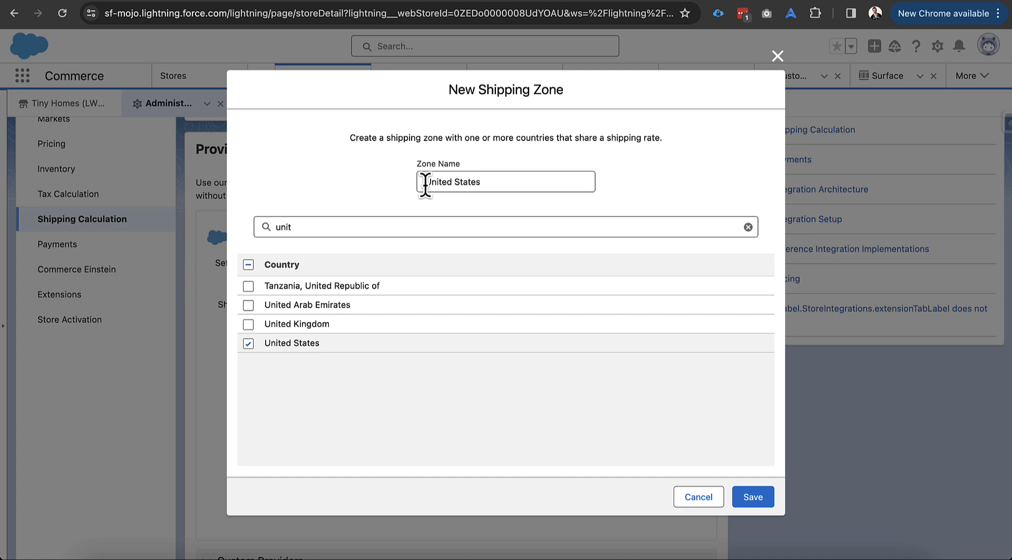
click(737, 491)
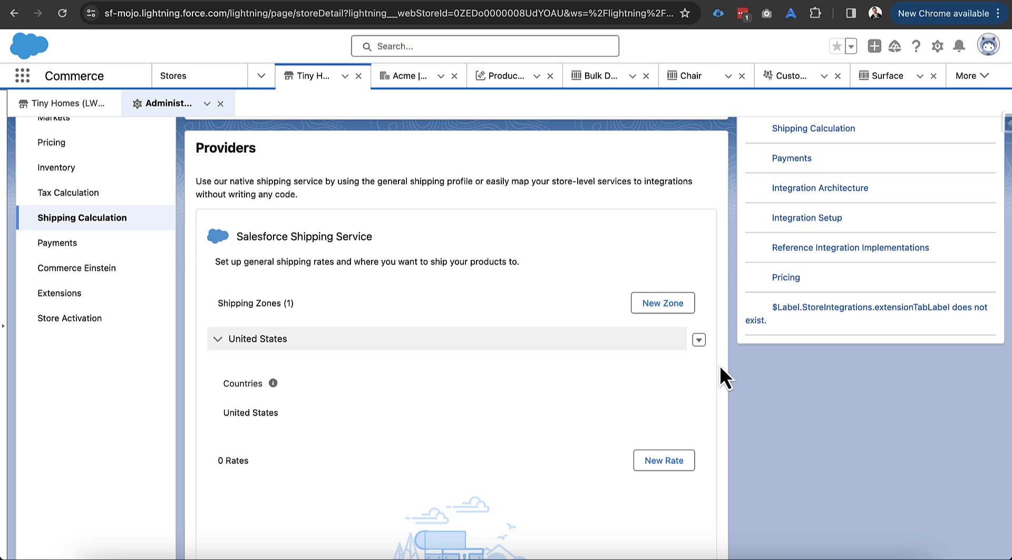
Open Workbench in a new browser tab, log in with Salesforce and go to the SOQL query page.
key(super+t)
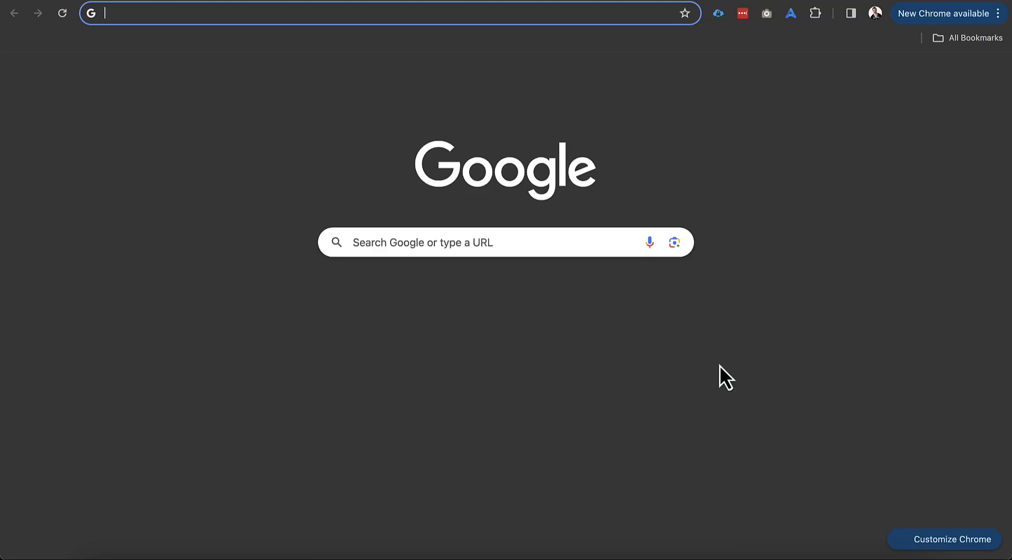
text(work)
key(Return)
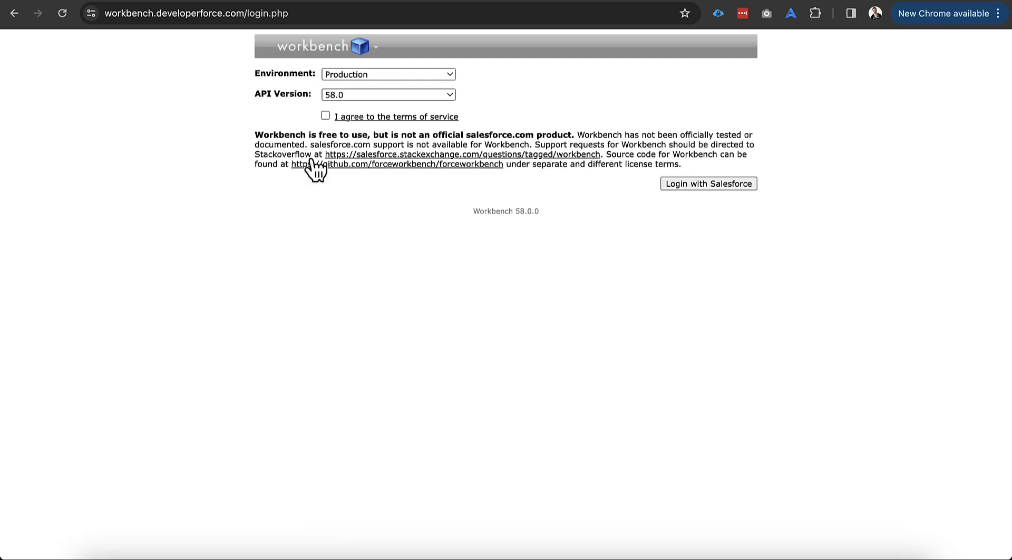
click(665, 187)
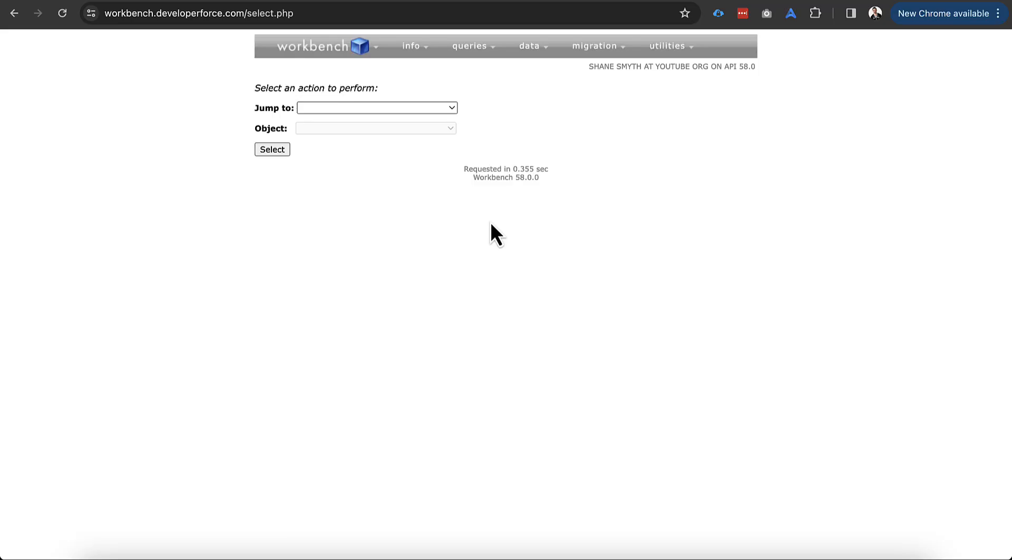
mouse_move(469, 45)
click(475, 75)
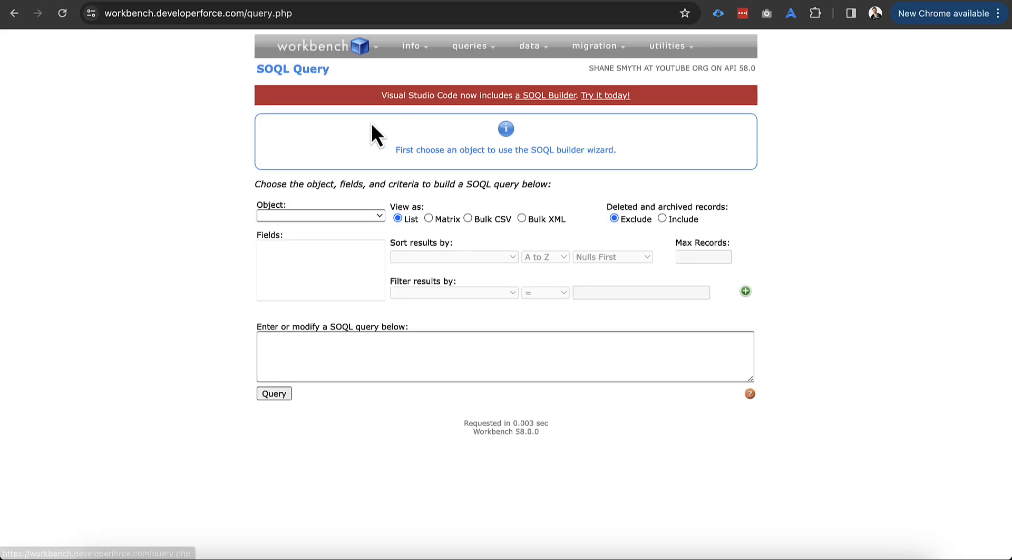
Choose ShippingConfigurationSet as the object for the SOQL query.
click(300, 217)
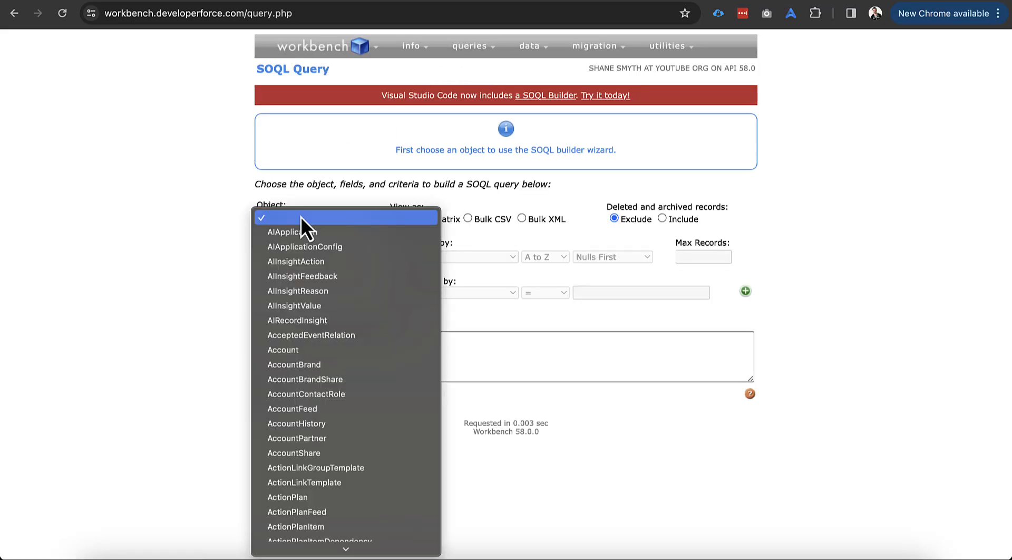
text(sh)
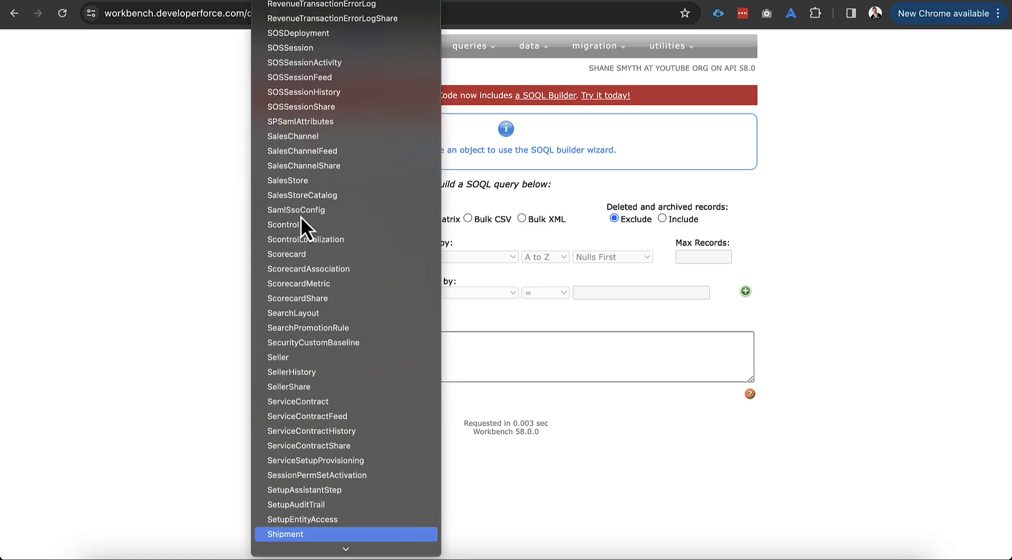
scroll(310, 513, down, 1)
scroll(311, 513, down, 5)
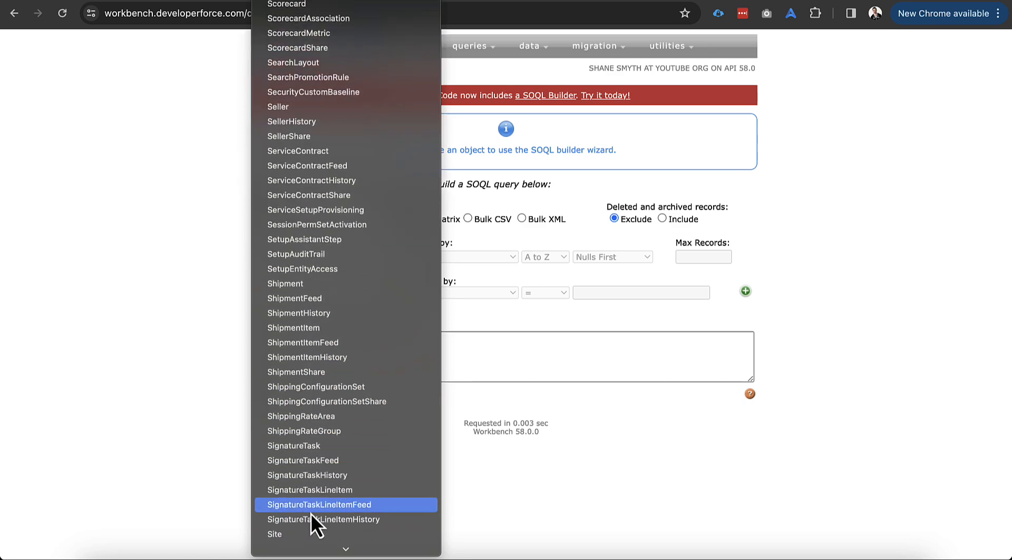
click(343, 386)
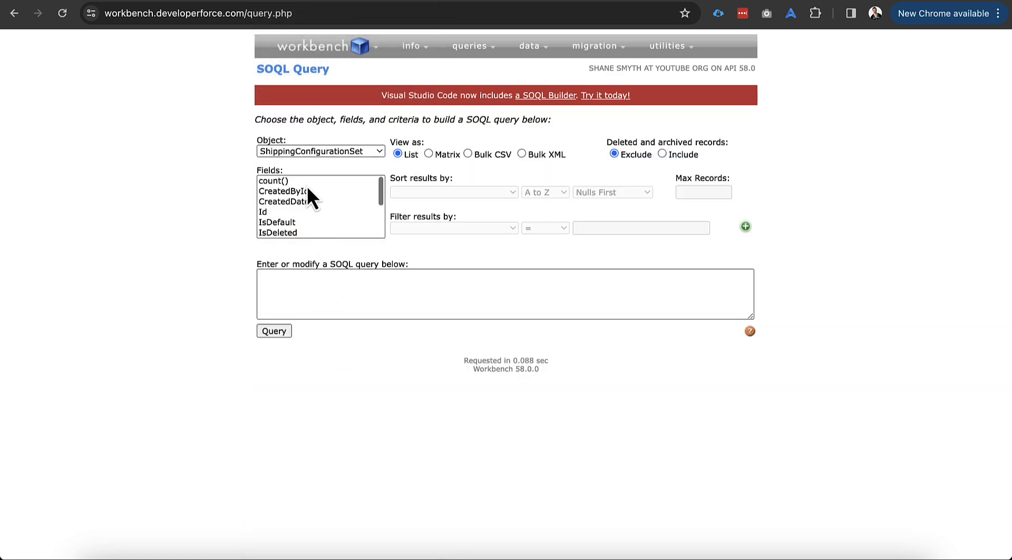
Include the fields from Id through TargetRecordId, run the query and highlight the returned record's Name value.
click(298, 212)
scroll(297, 211, down, 3)
shift+click(298, 233)
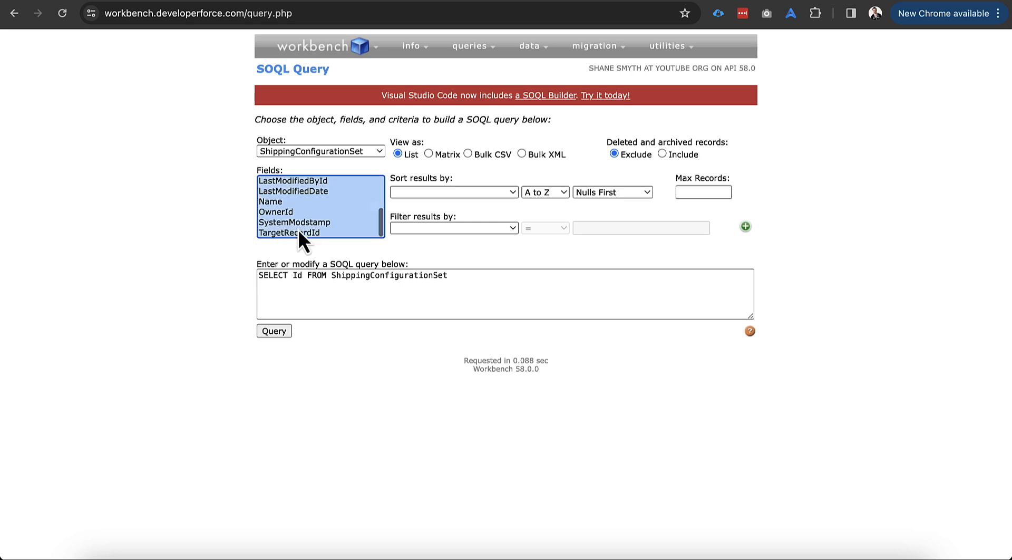
click(282, 335)
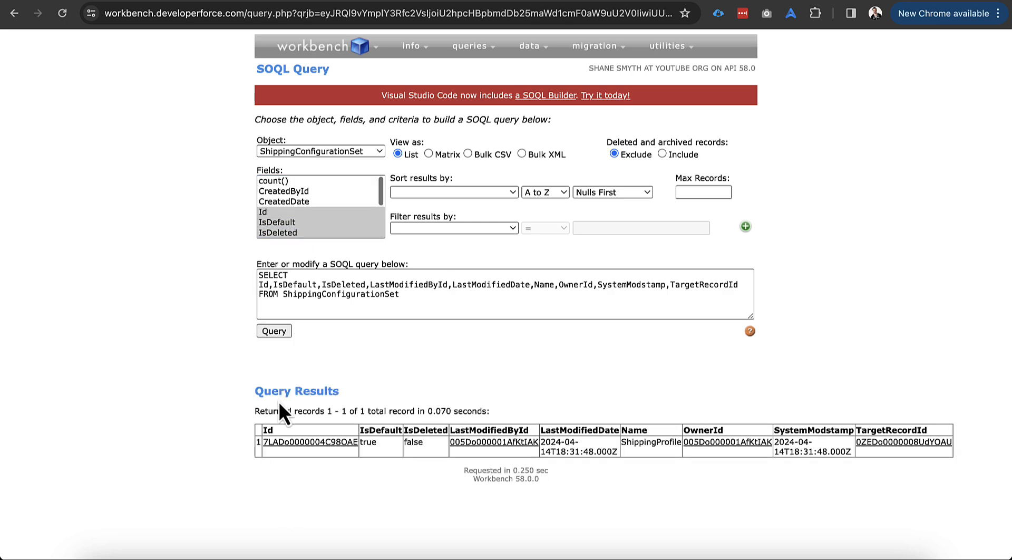
double_click(637, 445)
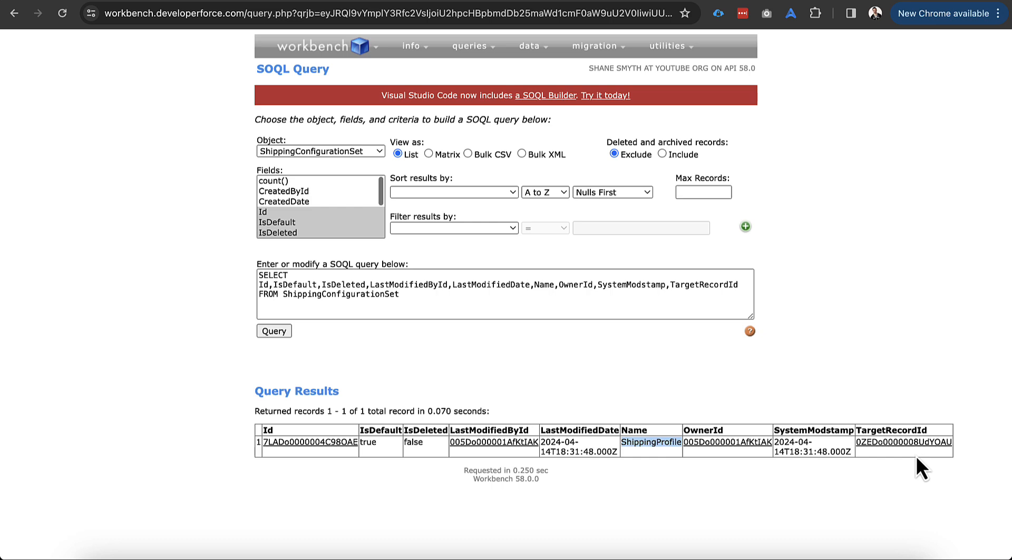
Switch to the Lucidchart Shipping diagram and move the WebStore connector's end on Shipping Configuration Set from the Id row to TargetRecordId.
click(215, 1)
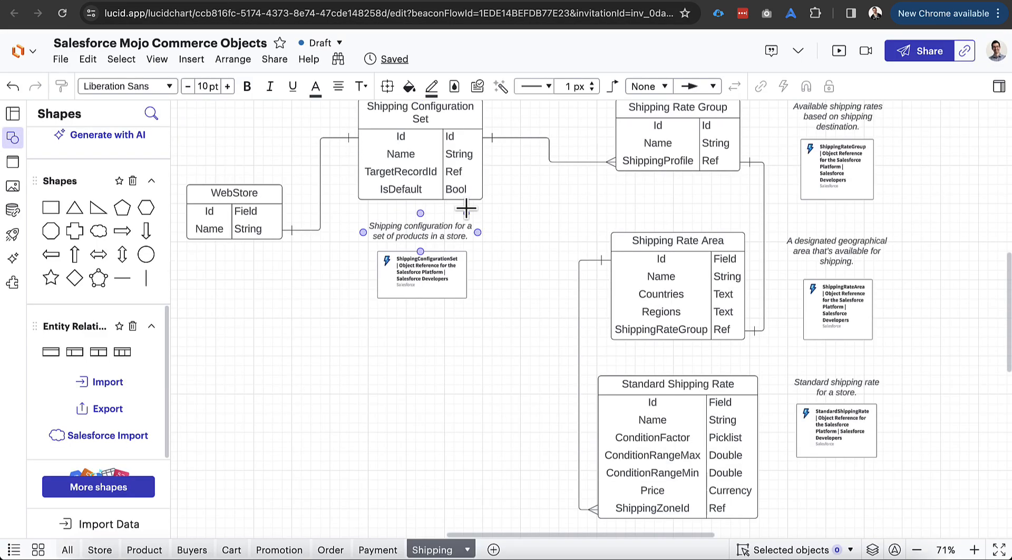
scroll(513, 262, up, 1)
scroll(514, 261, up, 2)
click(411, 239)
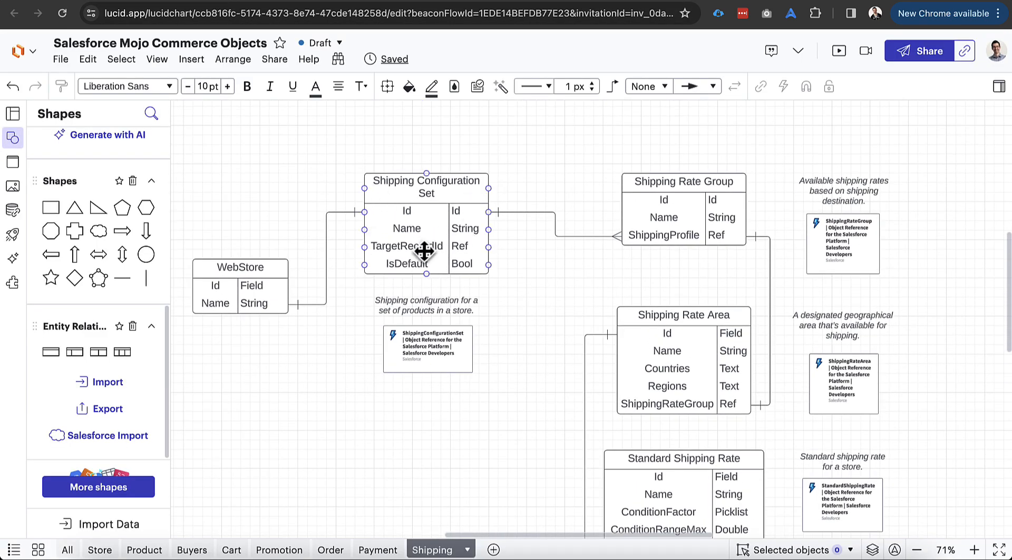
click(340, 287)
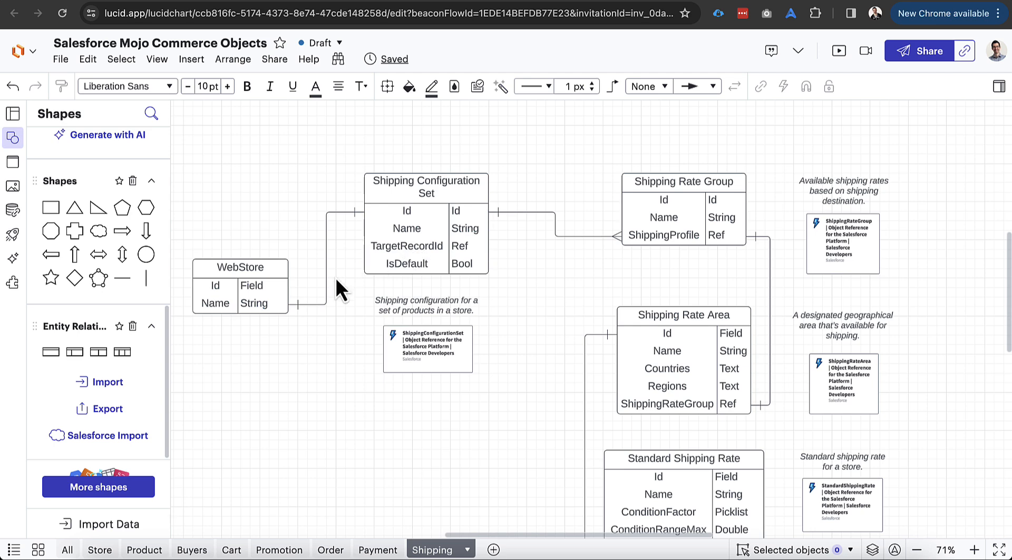
click(360, 213)
drag(361, 214, 361, 251)
click(350, 365)
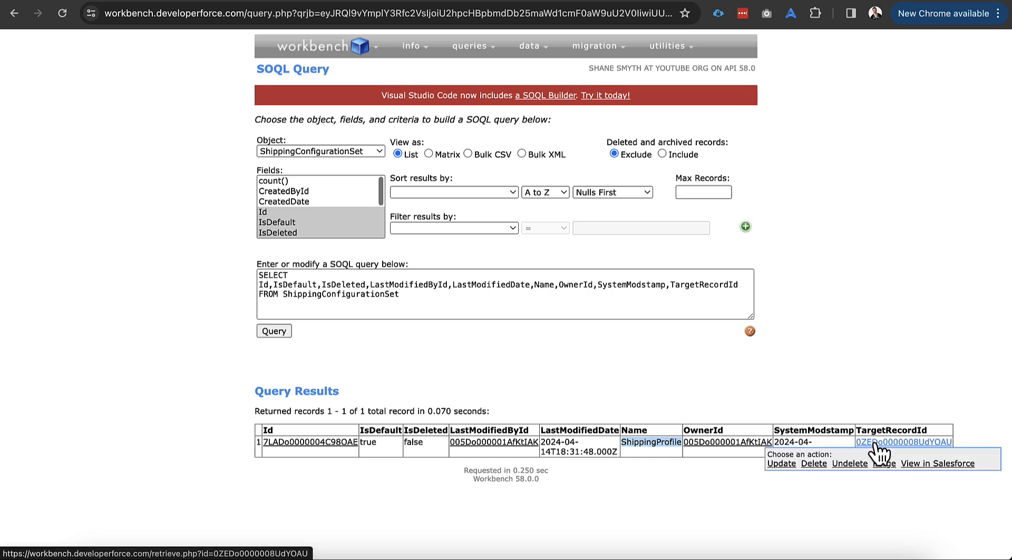
Switch back to Workbench and open the record referenced by TargetRecordId in the query results.
click(875, 444)
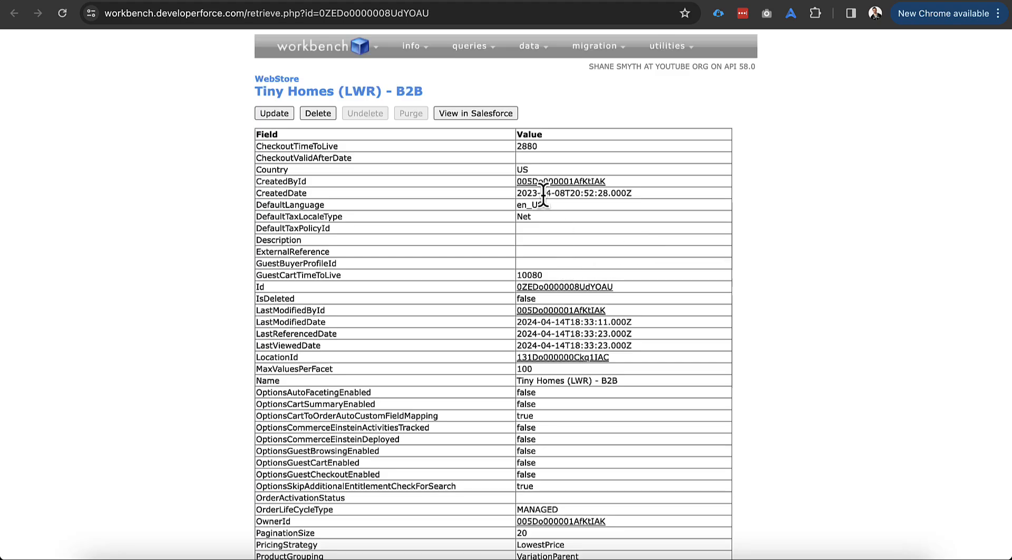
Highlight the WebStore record's name, then close the record and return to the ShippingConfigurationSet query results.
drag(255, 90, 485, 99)
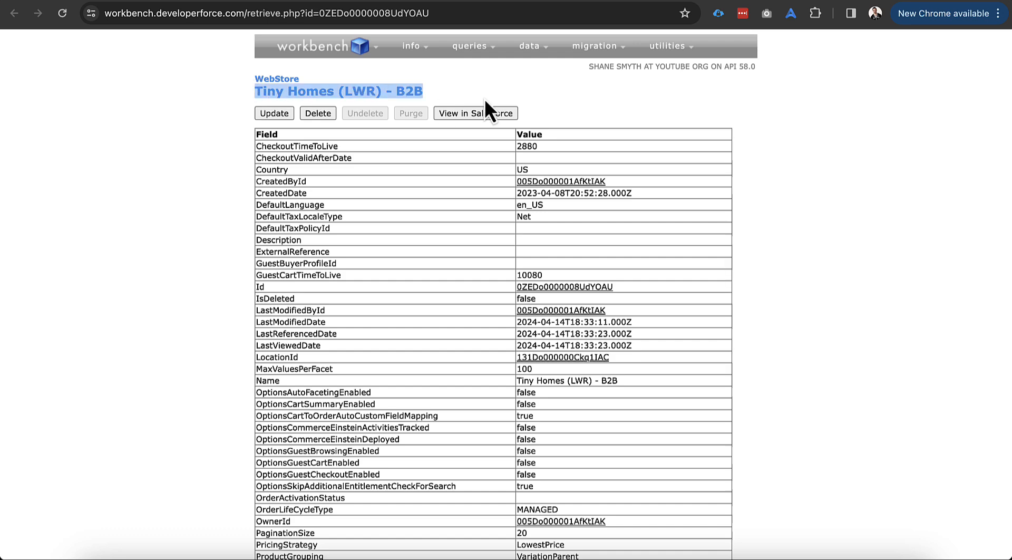
click(200, 220)
key(super+w)
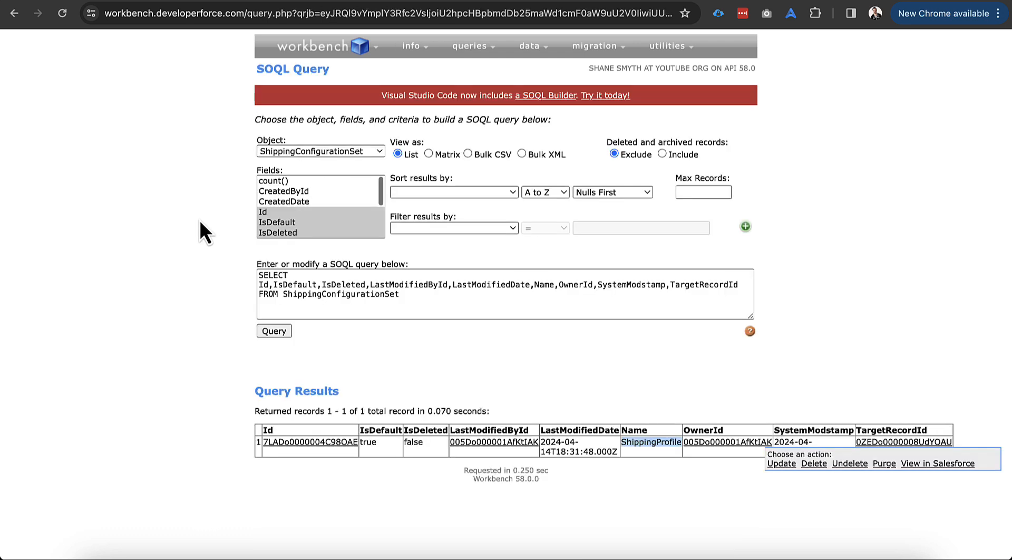
click(225, 265)
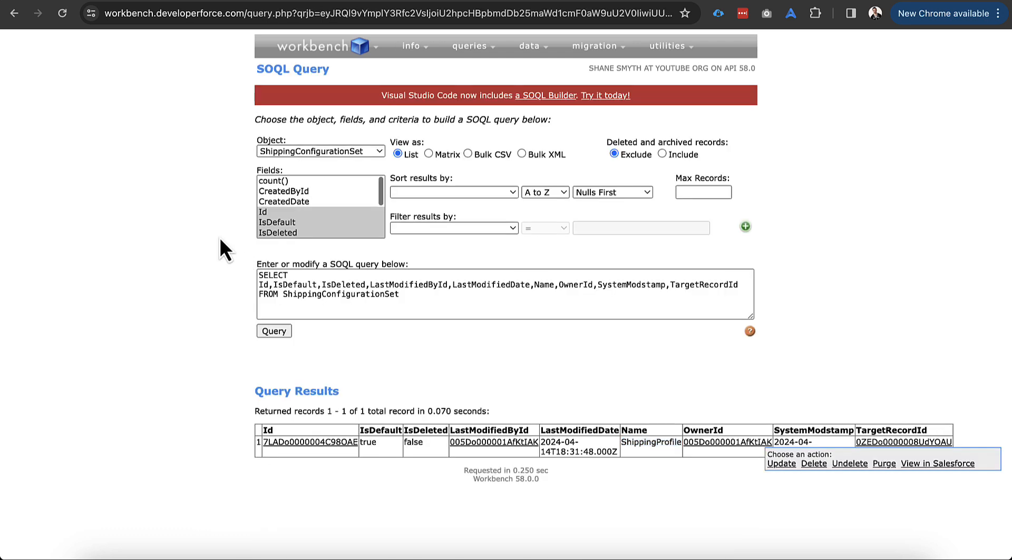
Switch to the Lucidchart Shipping diagram and examine how Shipping Rate Group's ShippingProfile field relates to Shipping Configuration Set.
click(214, 1)
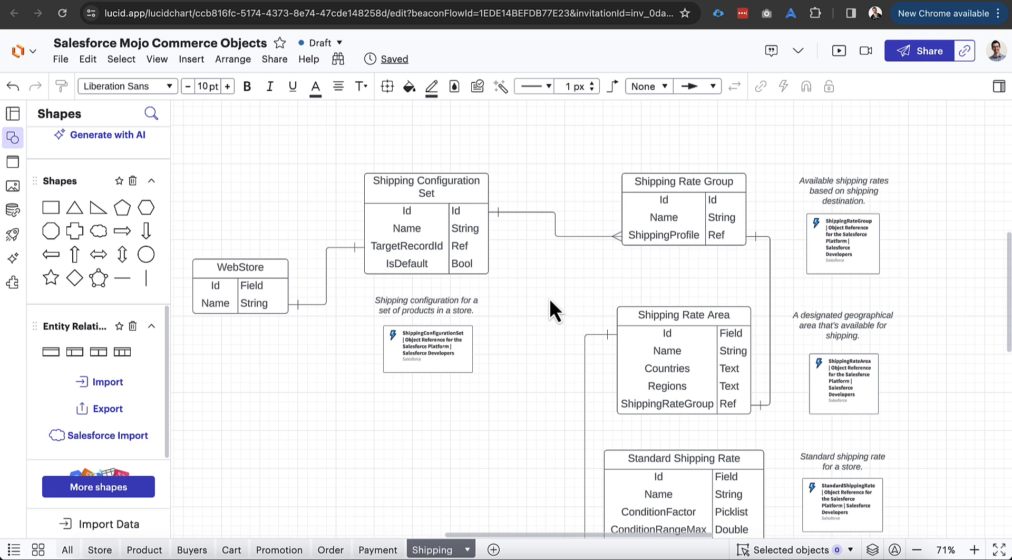
scroll(549, 298, right, 1)
scroll(549, 298, left, 1)
click(647, 234)
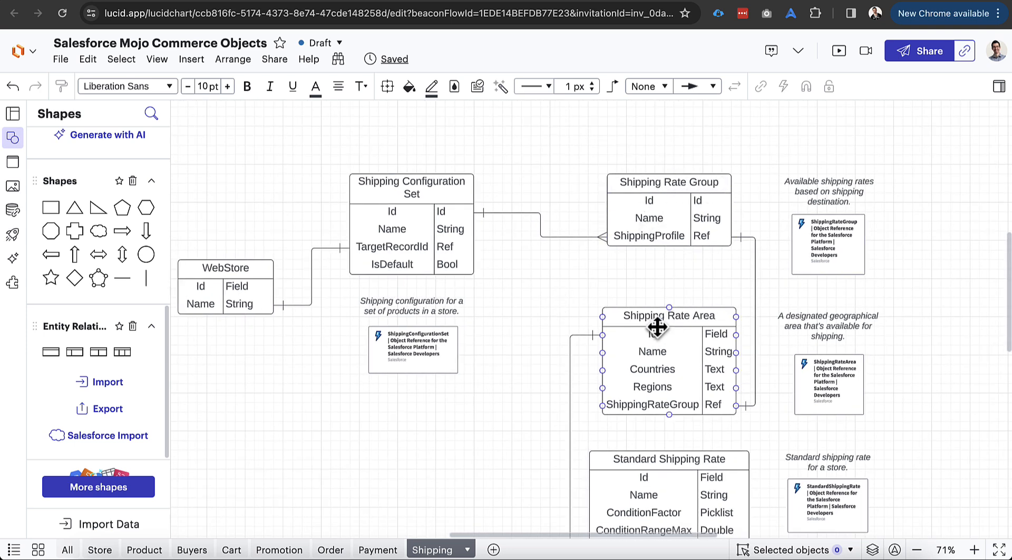
Switch back to Workbench and query ShippingRateGroup with the fields from Id through SystemModstamp.
click(914, 1)
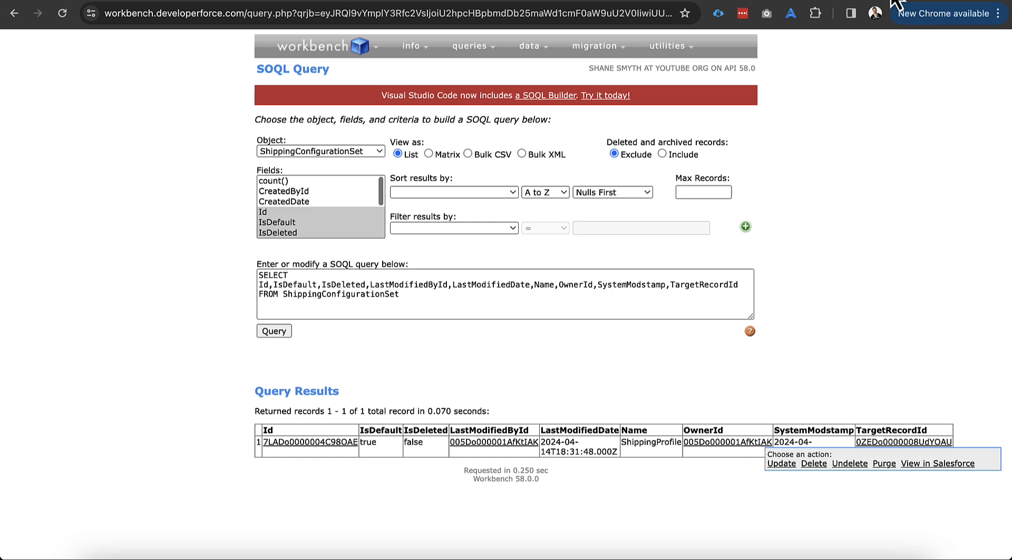
click(347, 152)
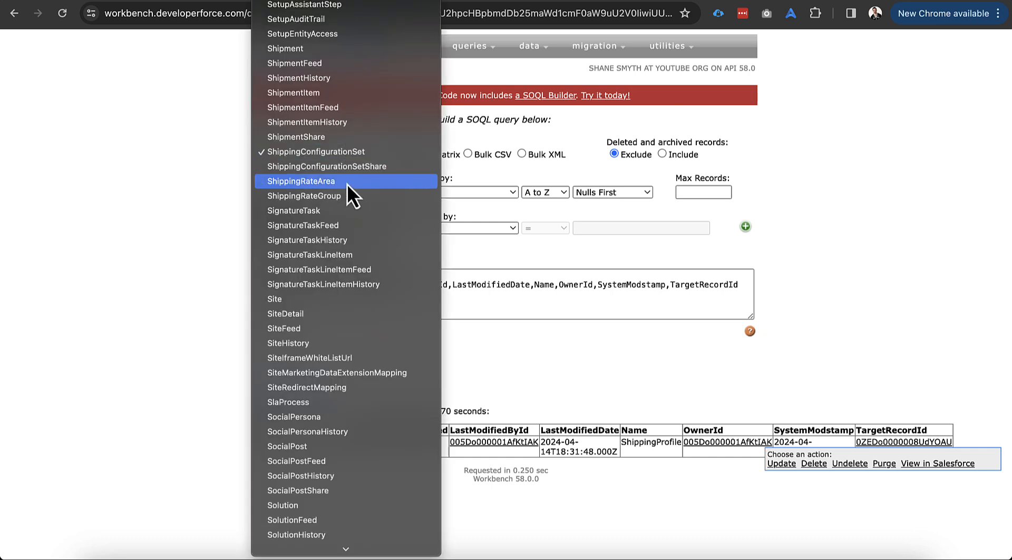
click(338, 195)
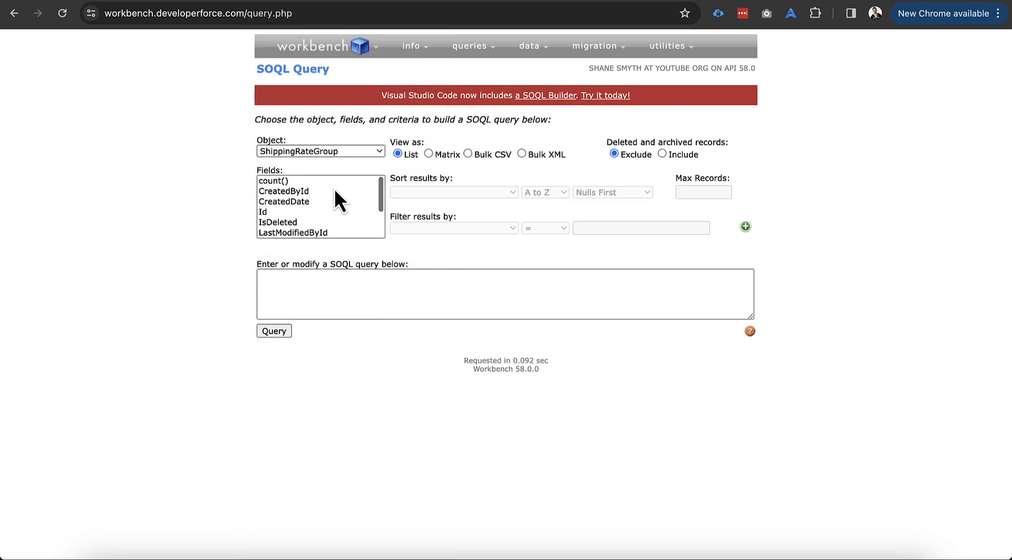
click(310, 204)
drag(317, 212, 318, 235)
click(275, 331)
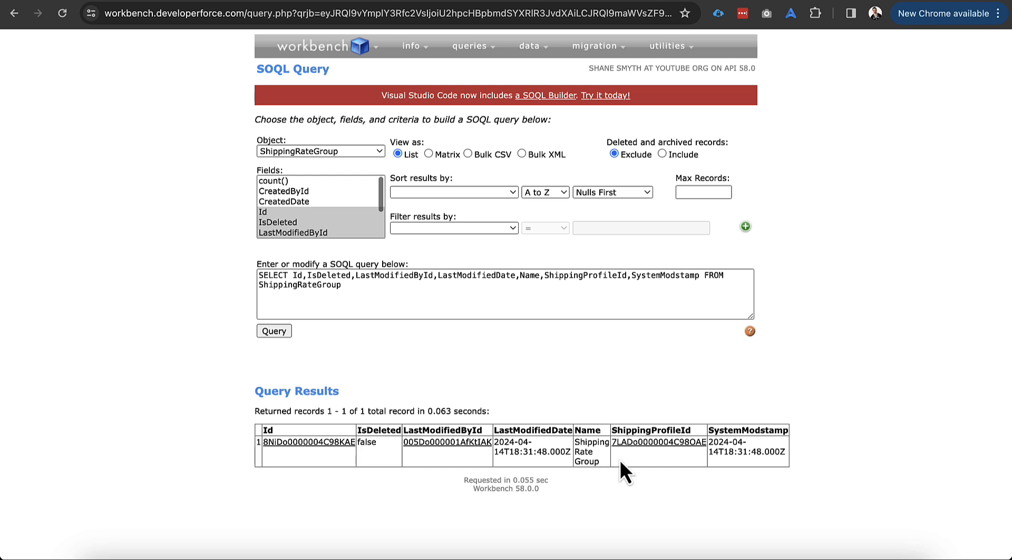
Open the record referenced by ShippingProfileId in the query results and highlight its name.
mouse_move(623, 448)
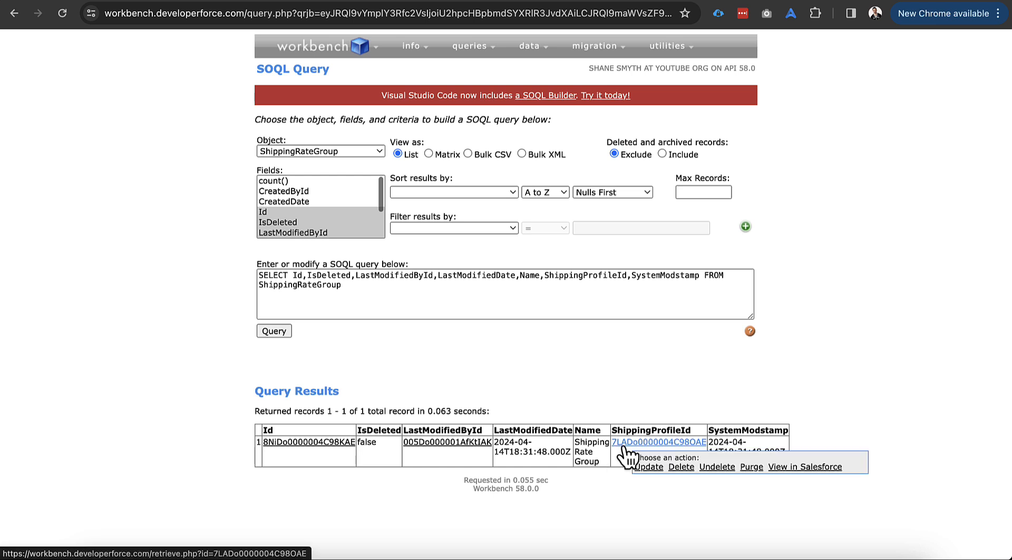
click(623, 447)
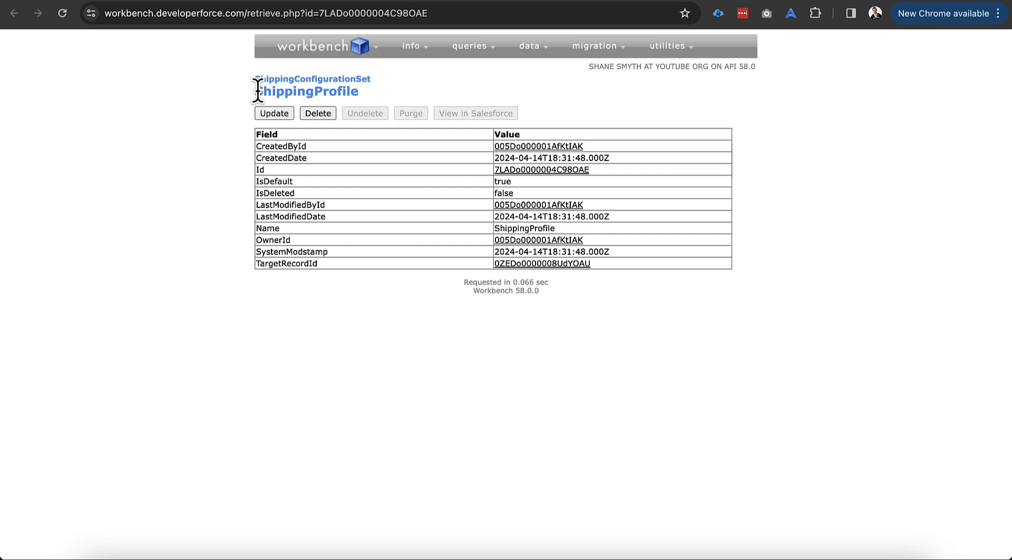
drag(255, 90, 402, 97)
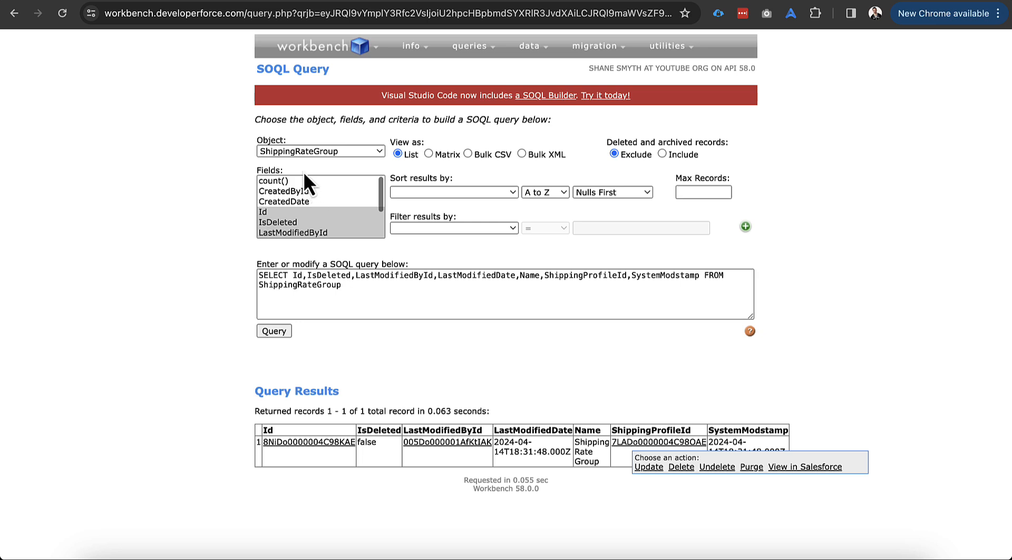
Return to the SOQL query and query ShippingRateArea with the fields from Countries through ShippingRateGroupId.
click(302, 151)
click(321, 138)
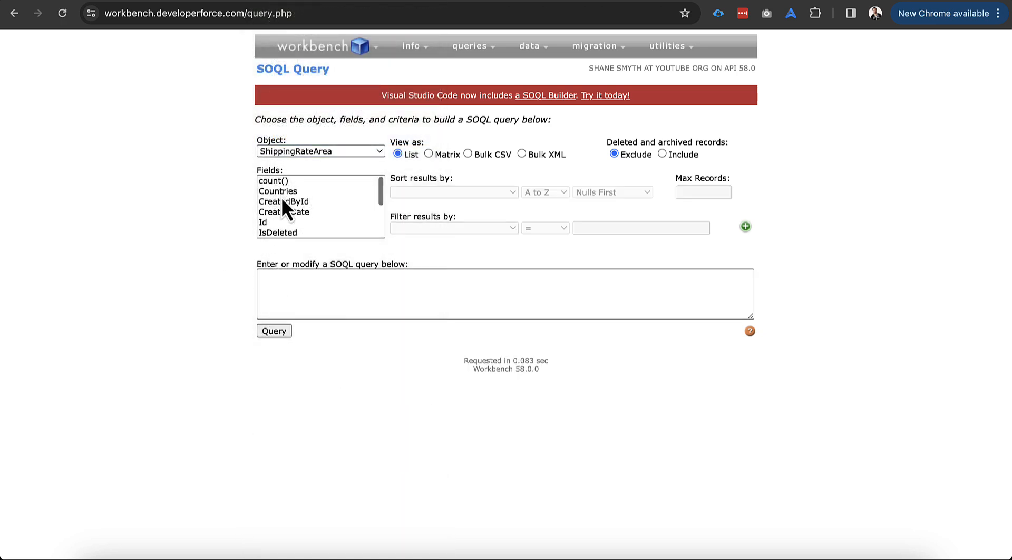
click(281, 195)
scroll(282, 217, down, 3)
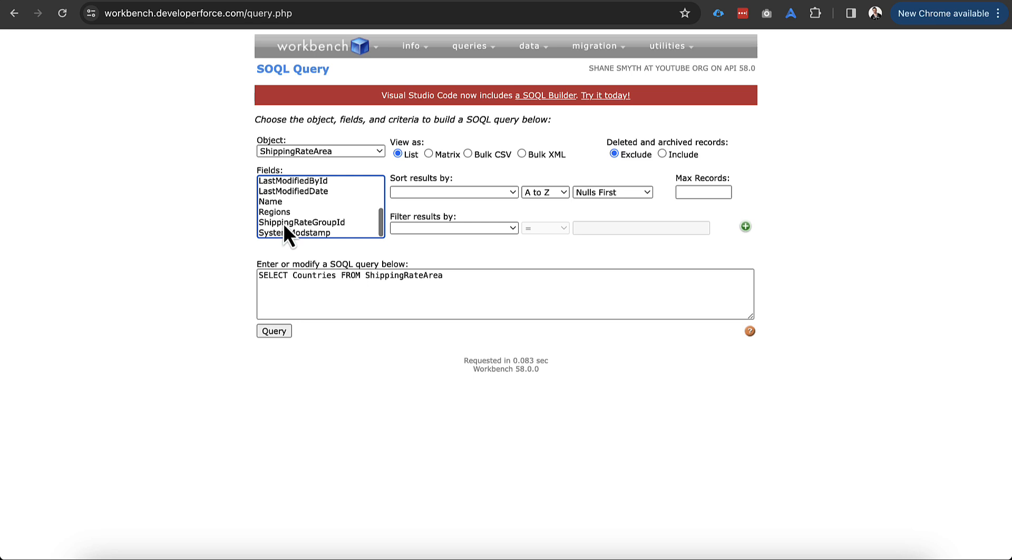
shift+click(283, 223)
click(279, 329)
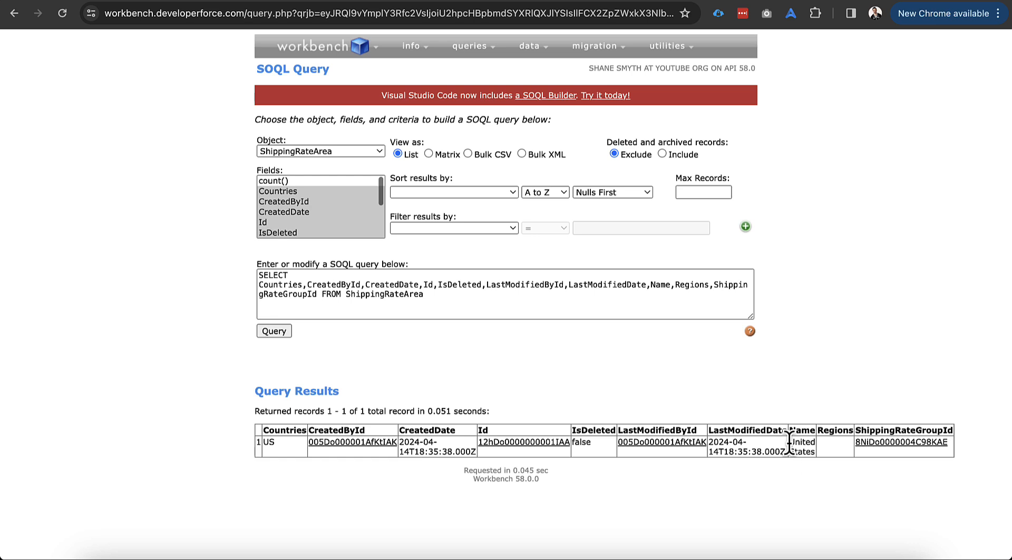
Highlight the Name and Countries values of the returned ShippingRateArea record.
mouse_move(789, 444)
mouse_down()
mouse_move(814, 459)
mouse_move(790, 447)
mouse_up()
drag(283, 444, 235, 437)
click(272, 444)
double_click(268, 442)
click(293, 477)
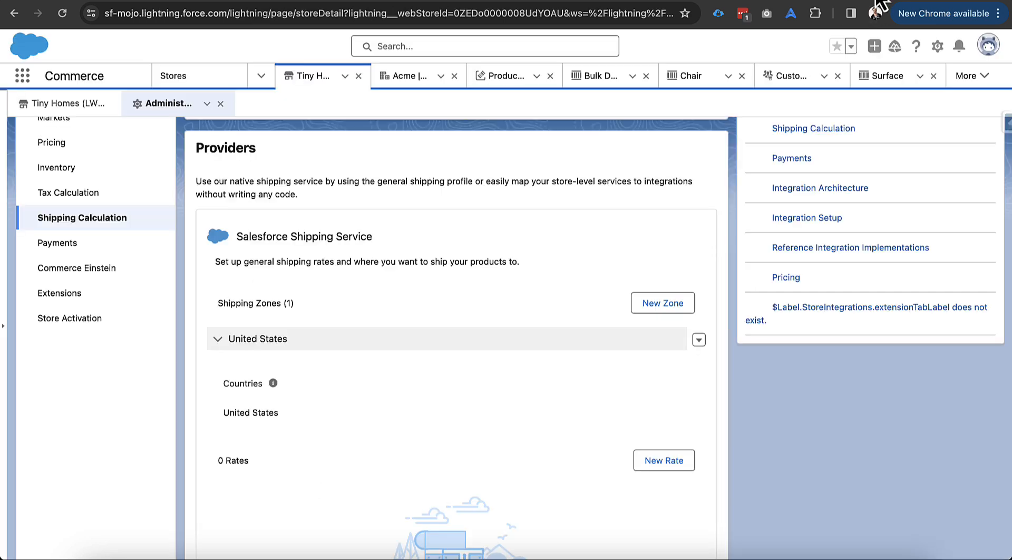
In Salesforce Commerce, start a new shipping zone, search the countries for "can" and include Canada.
click(644, 301)
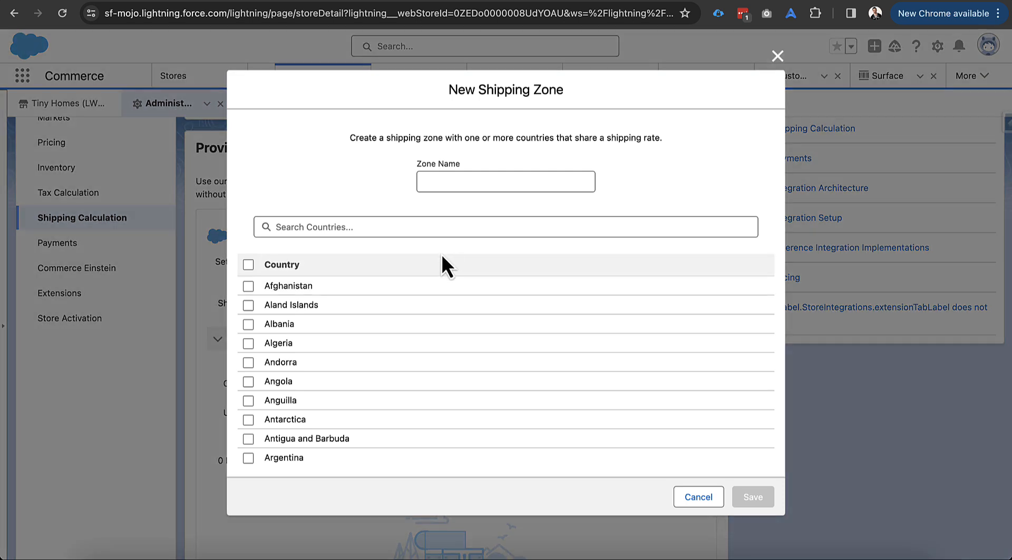
scroll(356, 363, down, 1)
scroll(355, 362, up, 1)
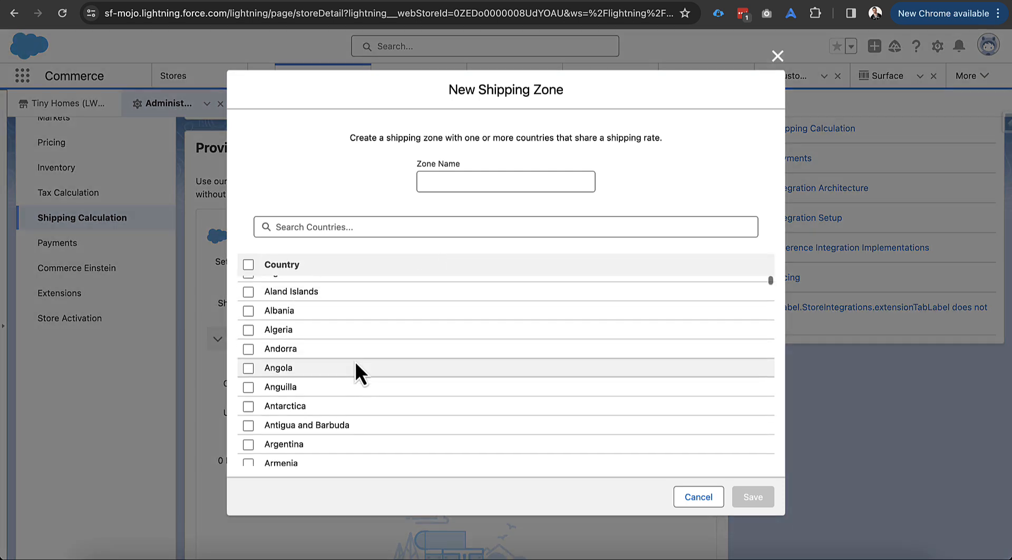
click(352, 224)
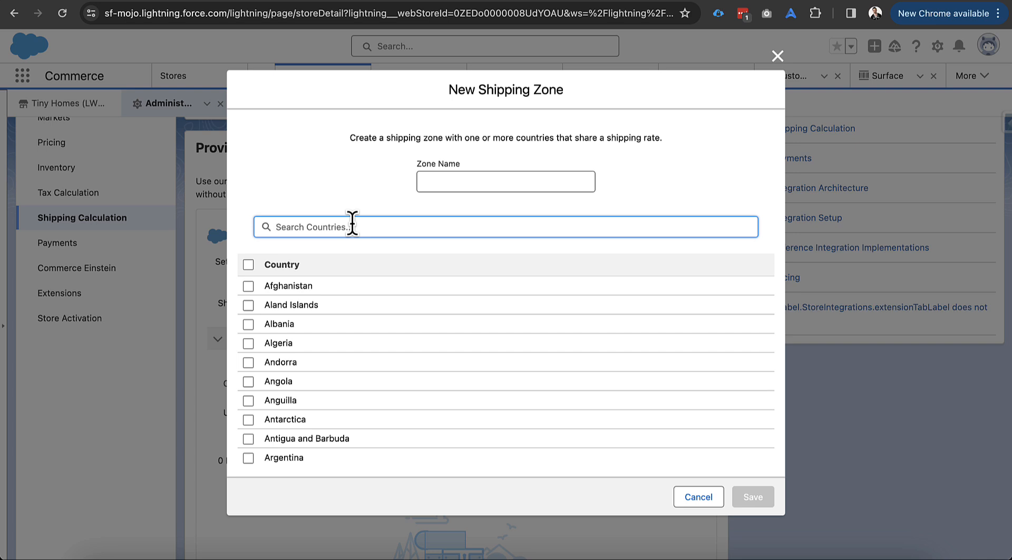
text(can)
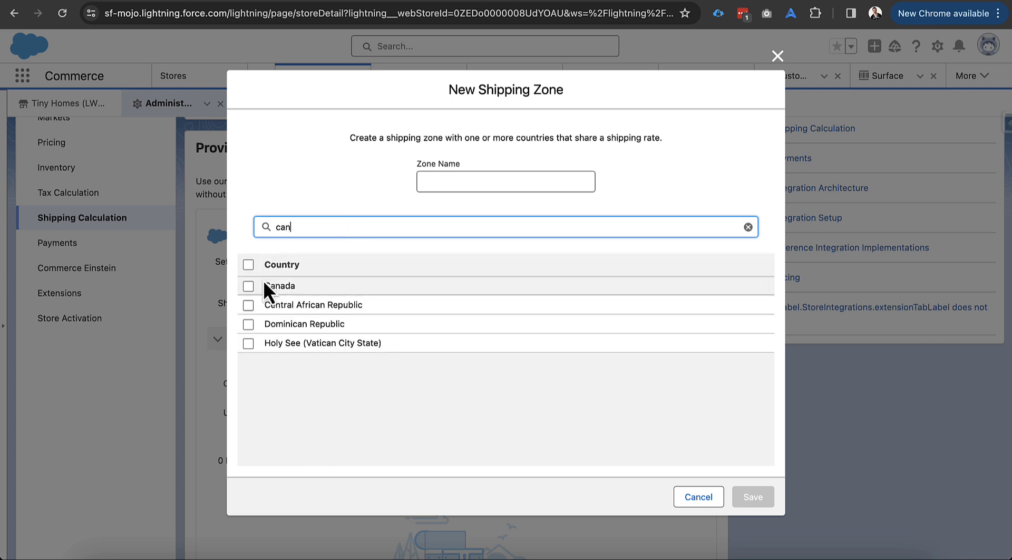
click(249, 286)
Name the new shipping zone Canada, save it and expand its details.
click(439, 181)
text(Canada)
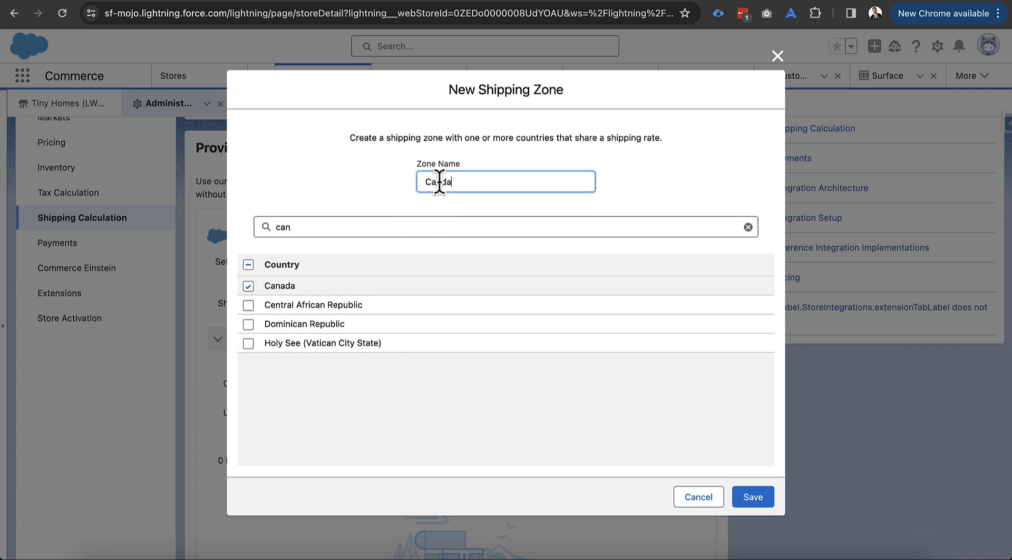
key(BackSpace)
key(BackSpace)
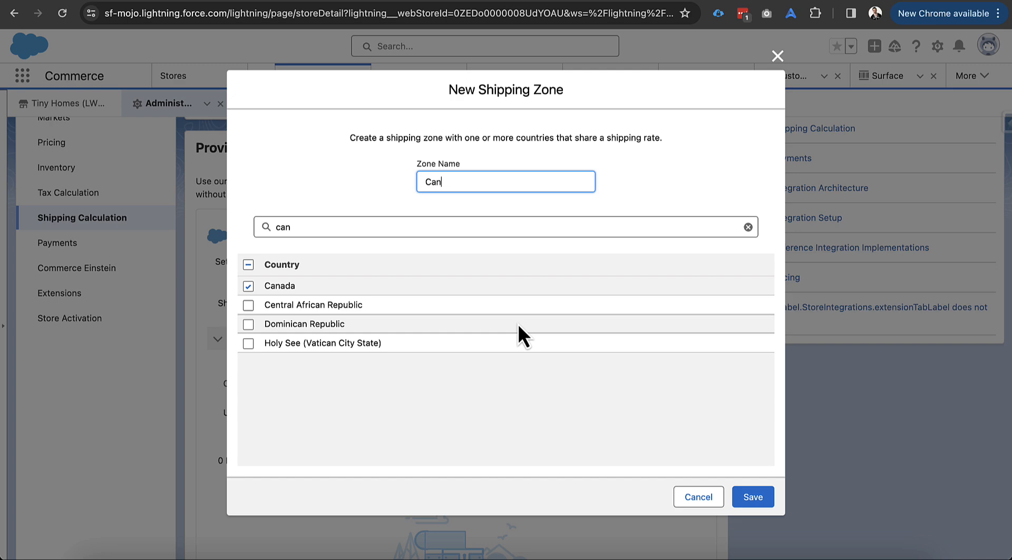
text(ada)
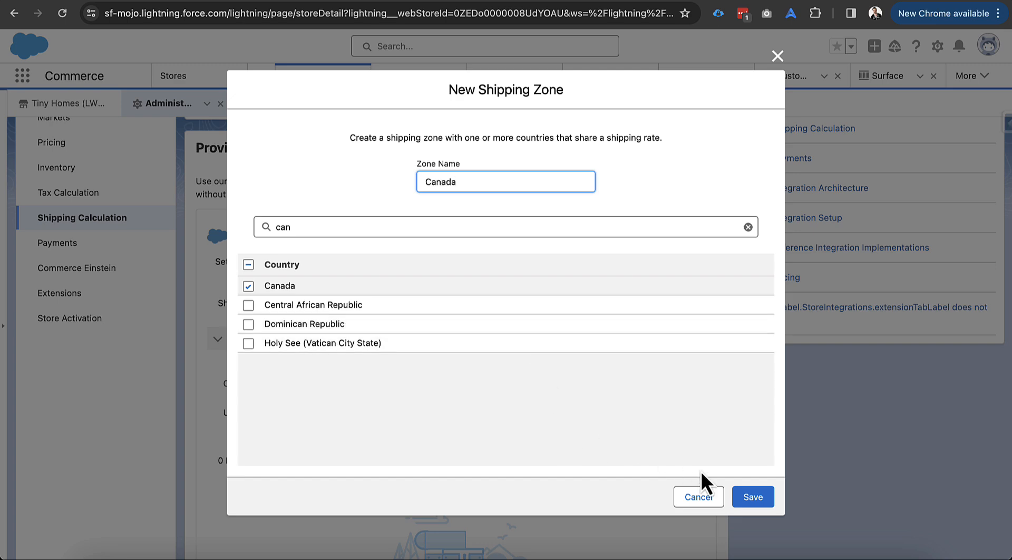
click(758, 498)
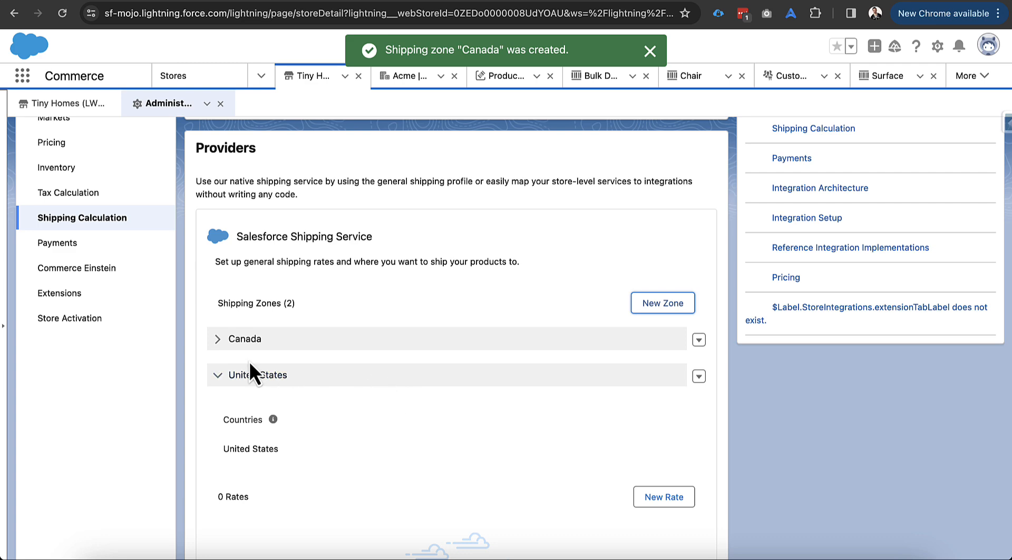
click(223, 341)
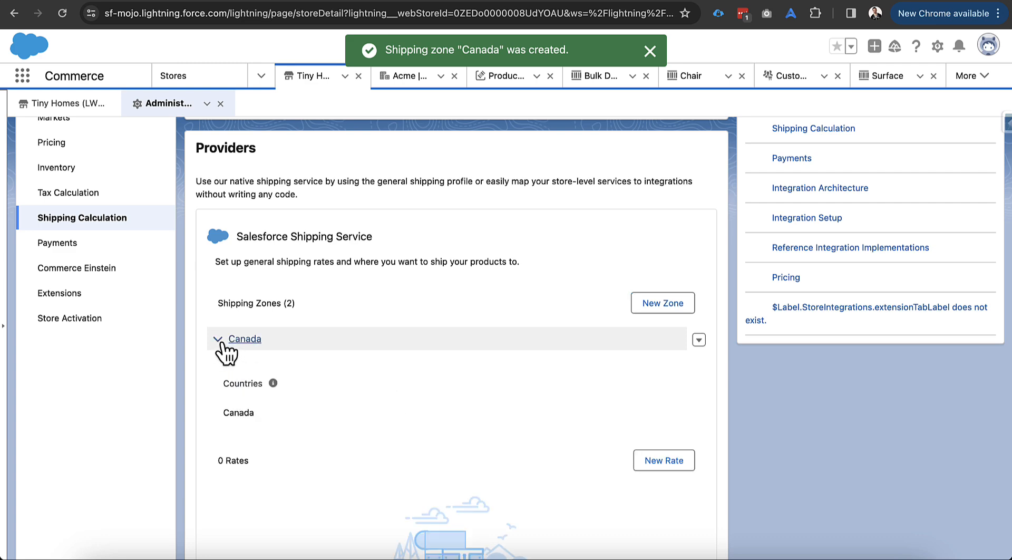
Switch to Workbench, rerun the ShippingRateArea query and highlight the United States record's Name value.
click(908, 1)
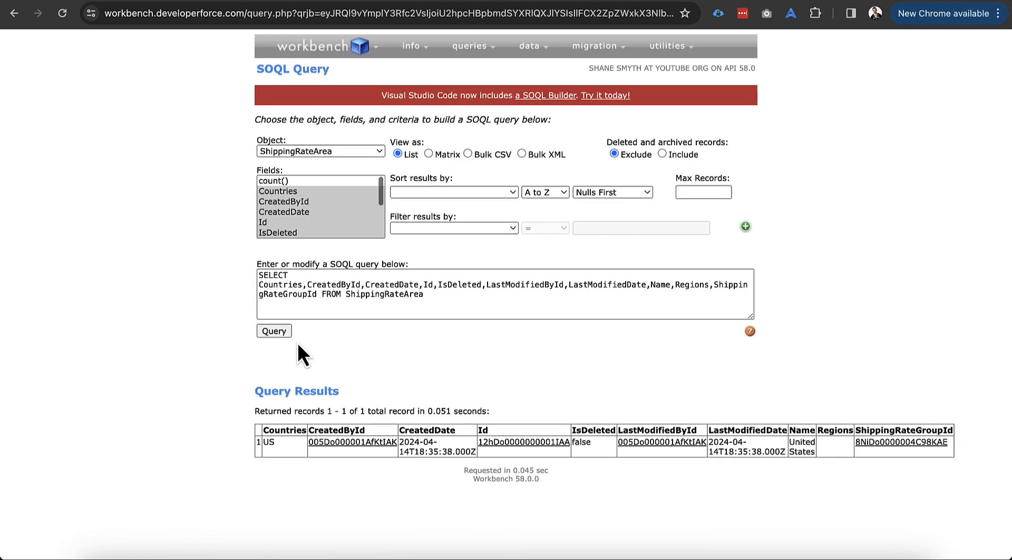
click(286, 333)
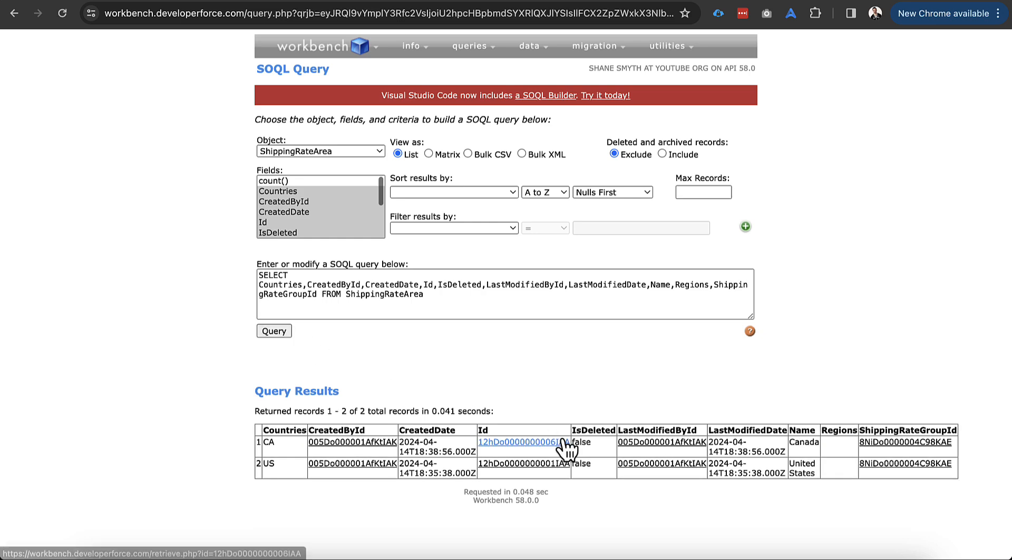
drag(788, 463, 813, 468)
click(795, 438)
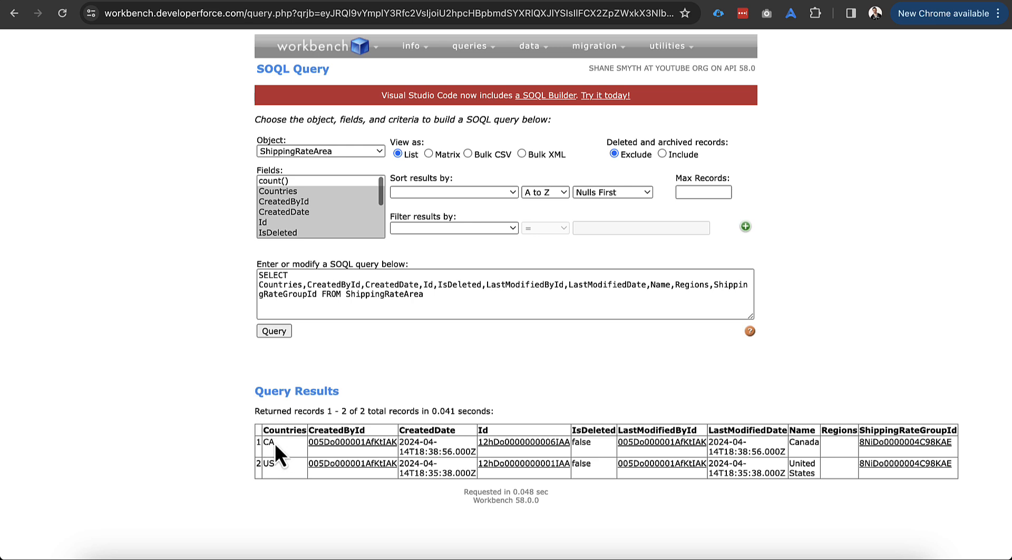
Query StandardShippingRate with the fields from ConditionFactor through ShippingZoneId.
click(321, 152)
scroll(329, 247, down, 6)
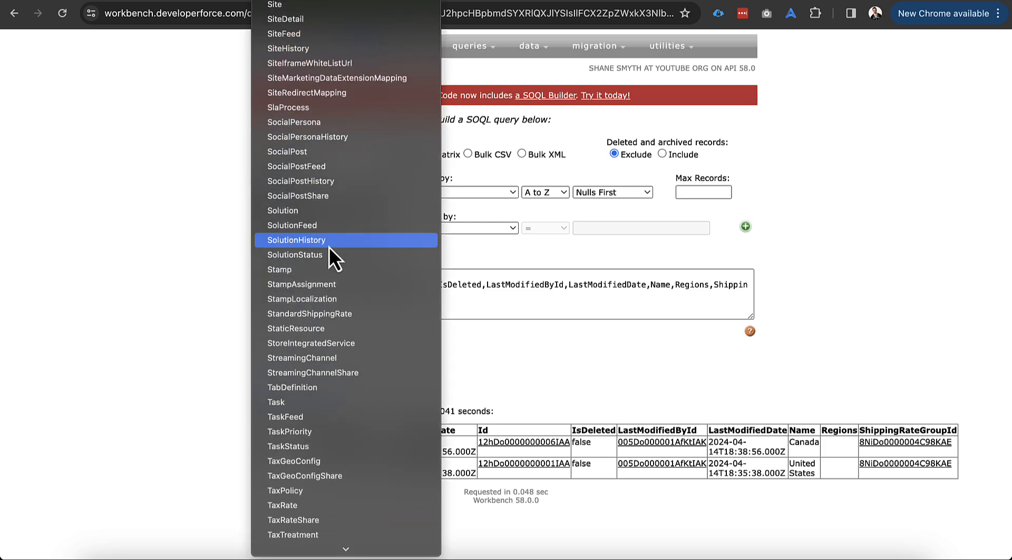
click(336, 314)
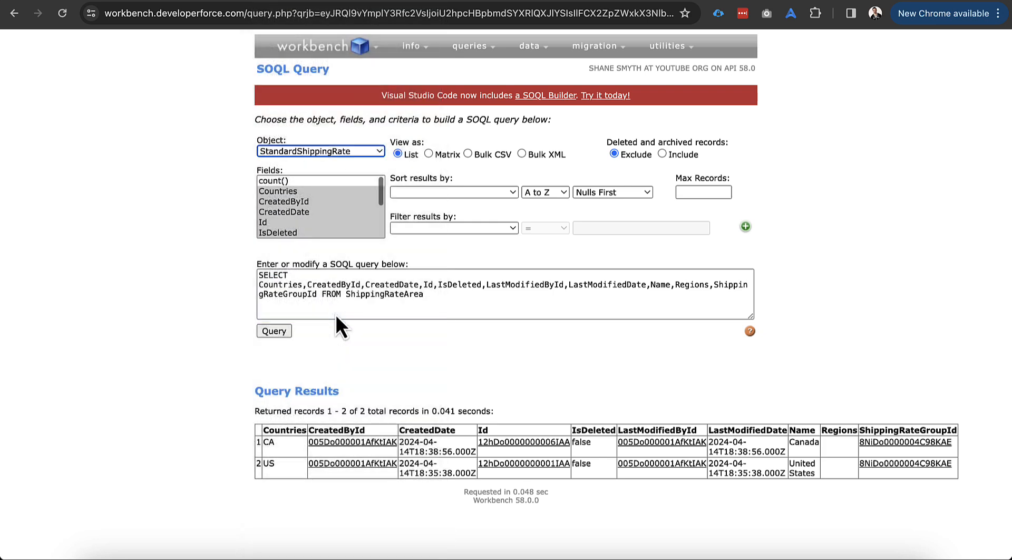
click(296, 192)
scroll(295, 195, down, 5)
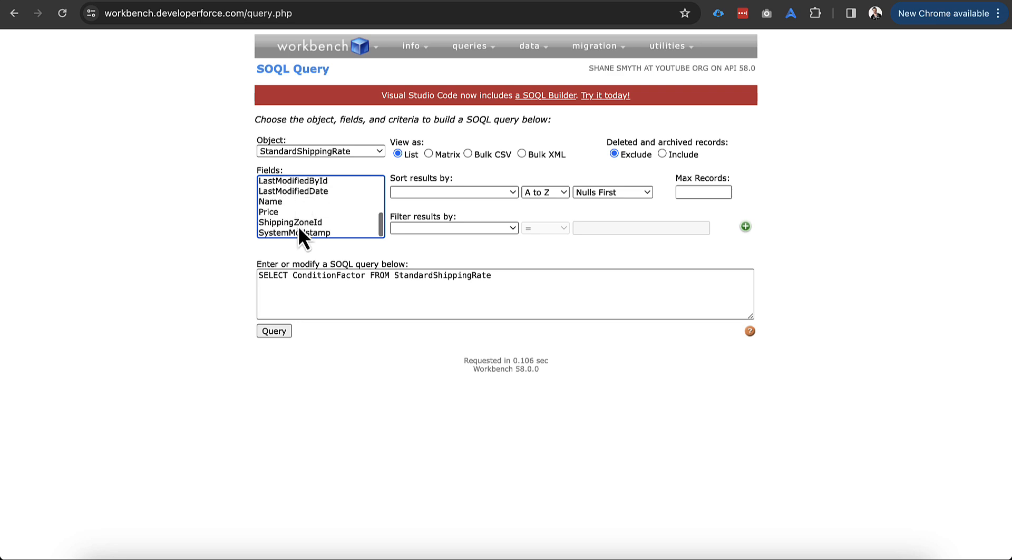
shift+click(298, 226)
click(276, 331)
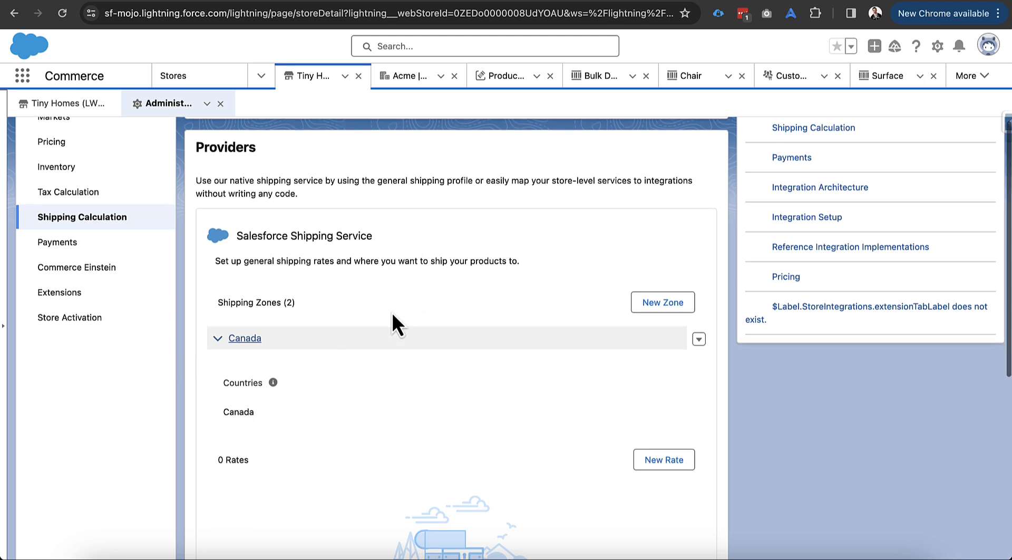
Switch to Salesforce Commerce and expand the United States shipping zone to show its countries and rates.
scroll(453, 322, down, 2)
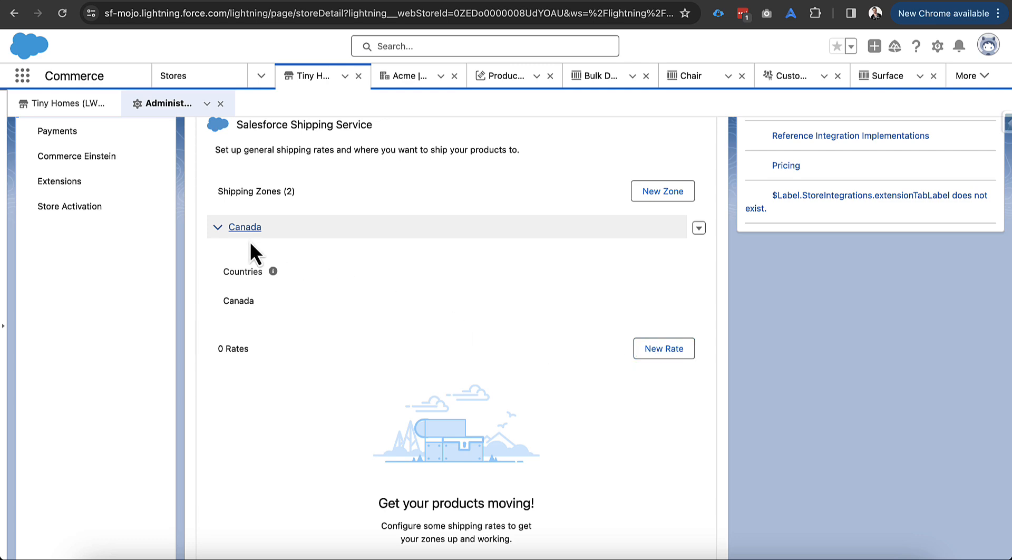
scroll(270, 302, down, 1)
scroll(271, 342, down, 3)
click(273, 384)
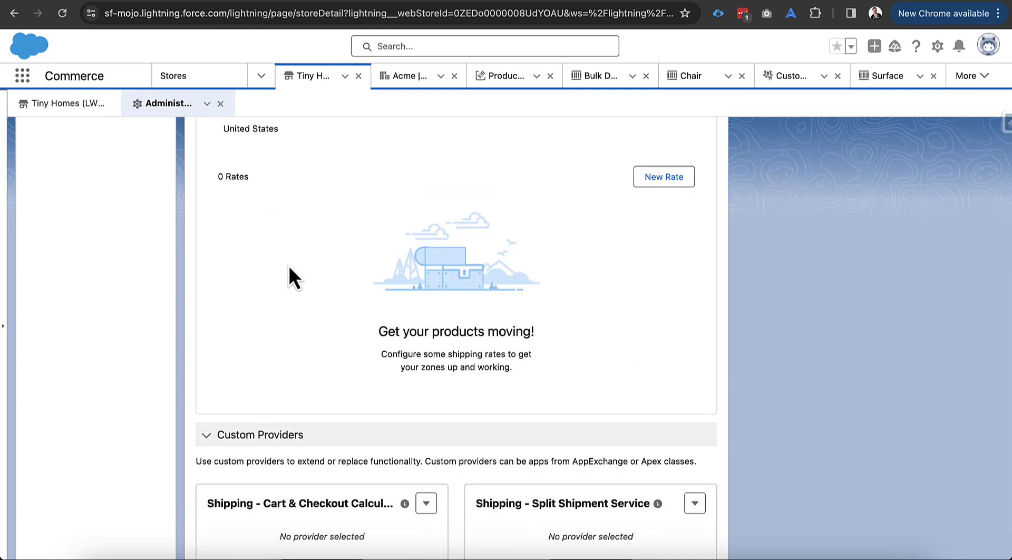
scroll(289, 269, up, 3)
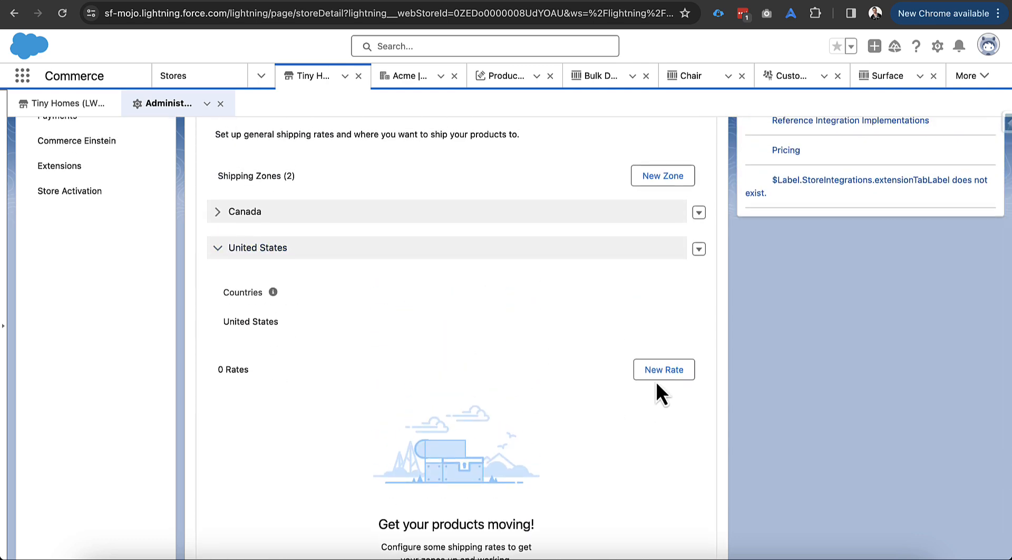
Add a shipping rate named Ground Shipping to the United States zone, priced 10.00 with no condition, and save it.
click(651, 369)
click(423, 253)
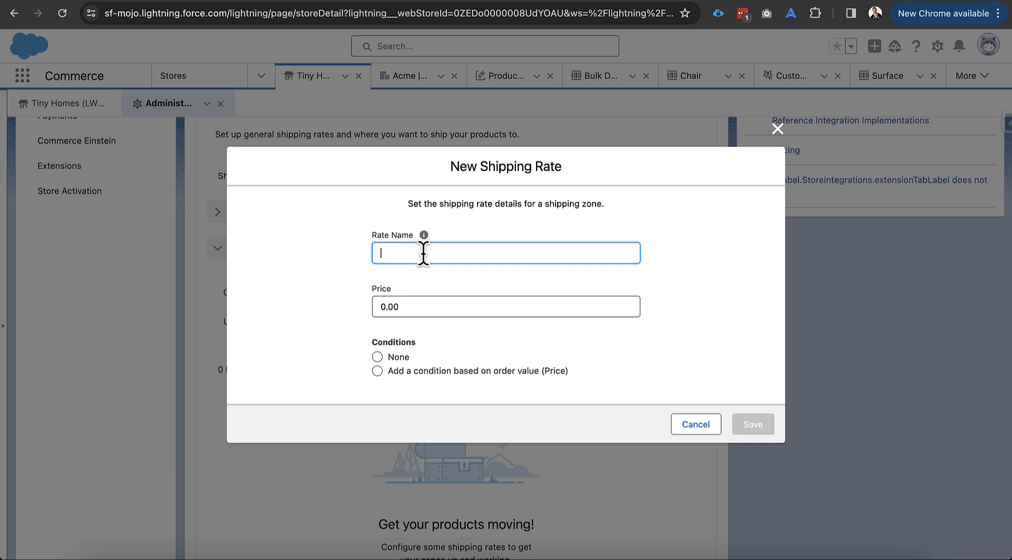
text(Ground Shipping)
double_click(405, 306)
text(10)
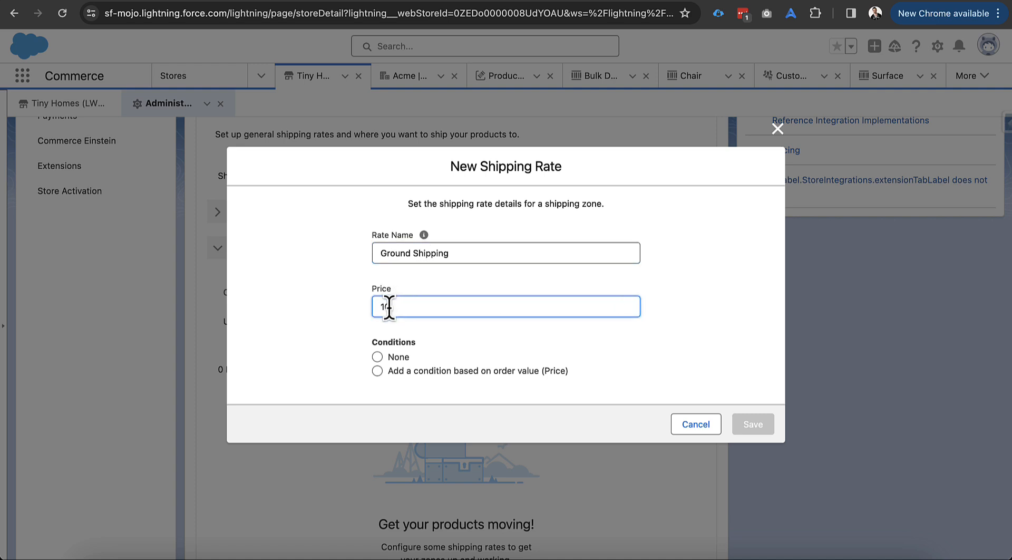
click(366, 330)
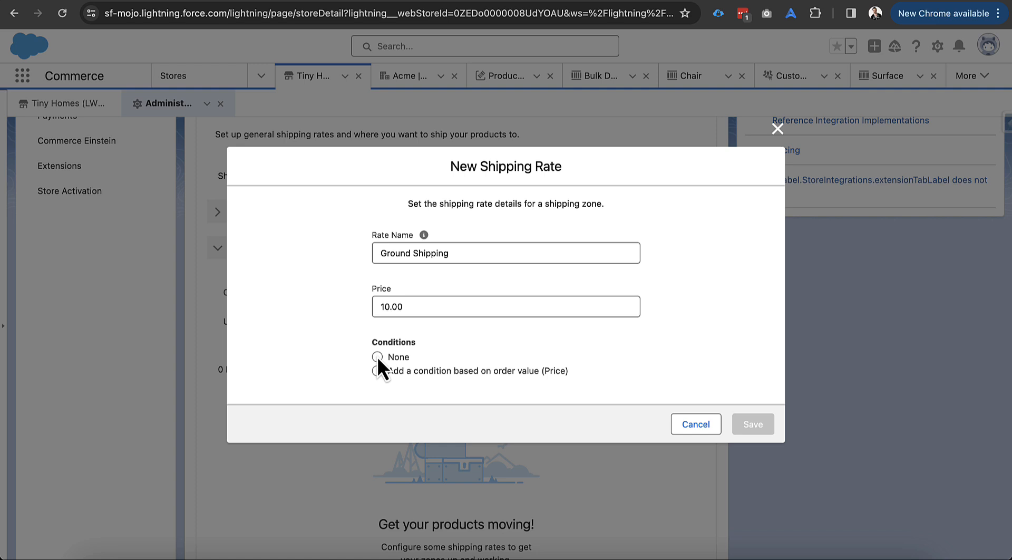
click(377, 370)
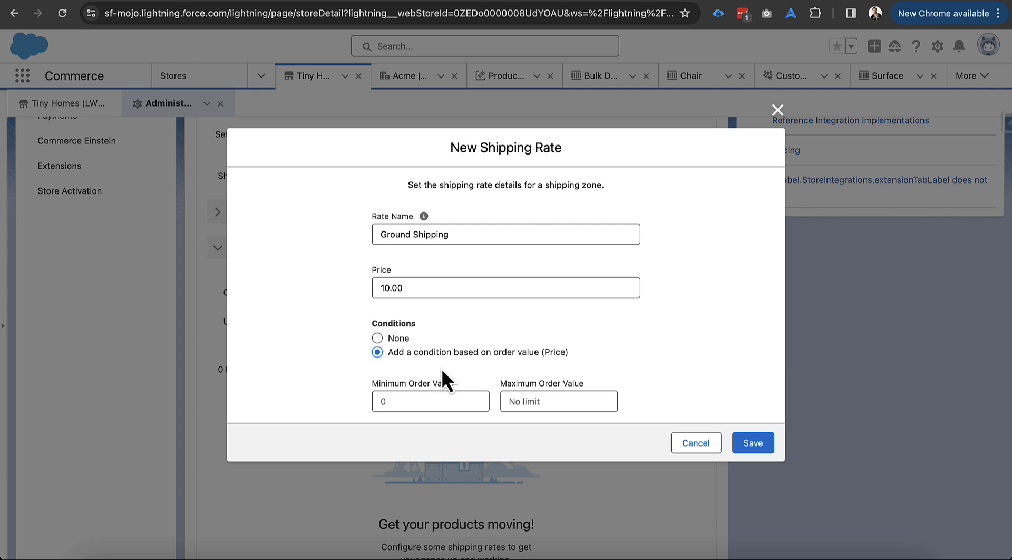
click(377, 338)
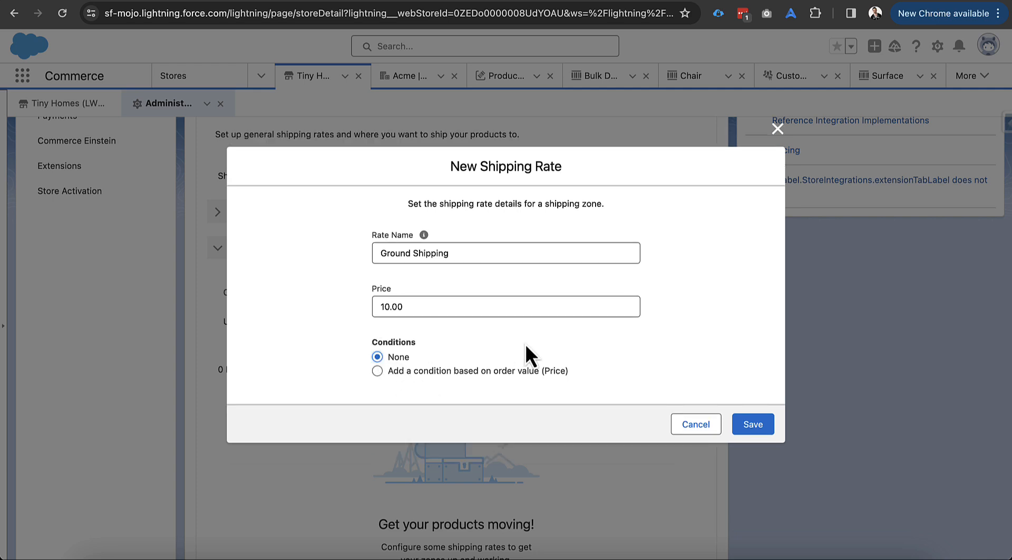
click(740, 428)
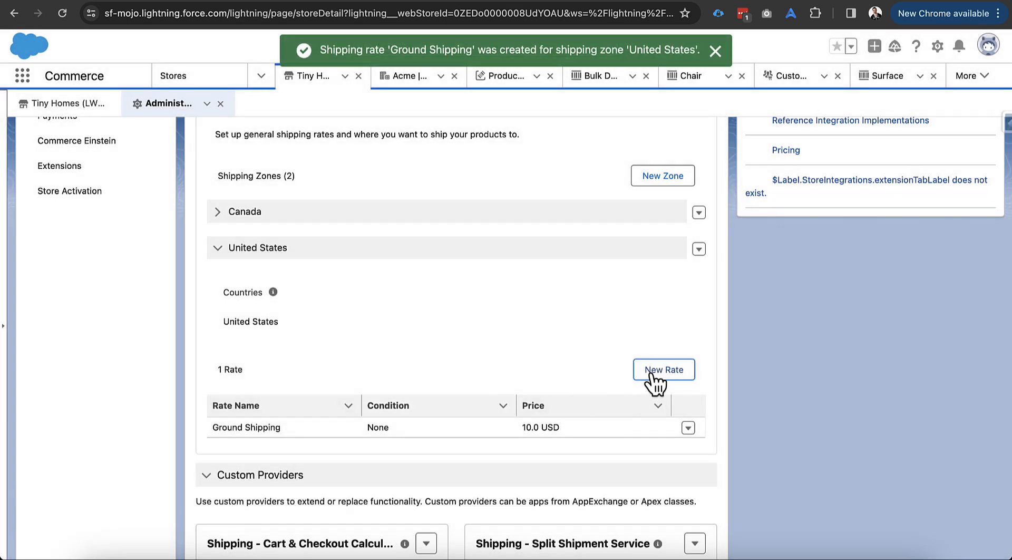
Add a Super Fast Delivery rate to the United States zone, priced 30.00 with a minimum order value of 500, and save it.
click(649, 373)
click(439, 255)
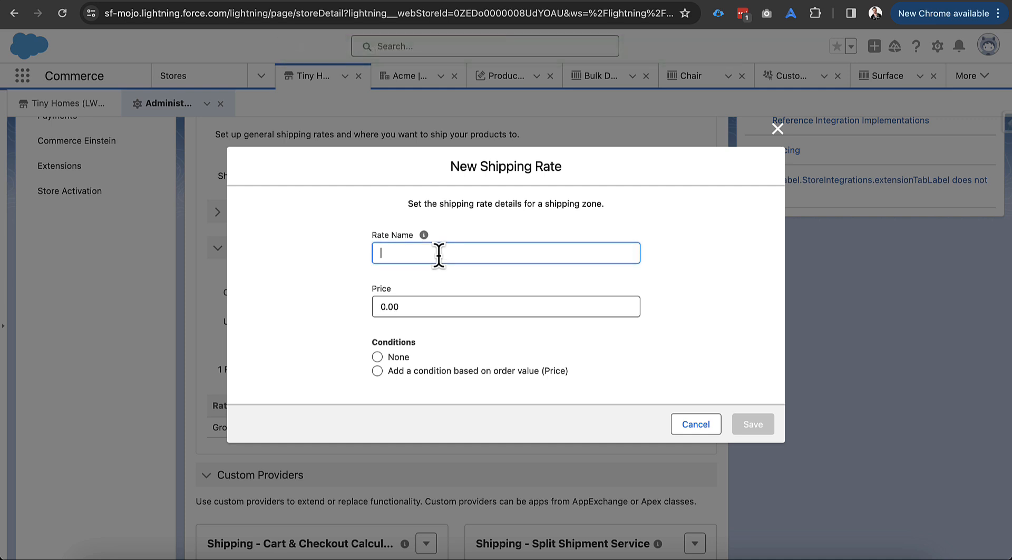
text(Super Fast Delivery)
click(389, 302)
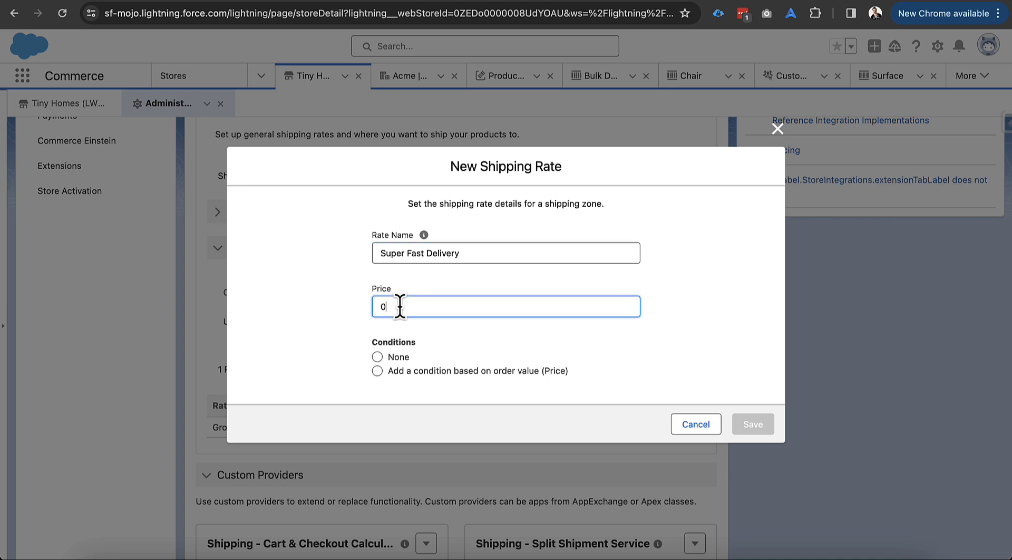
text(30)
click(372, 330)
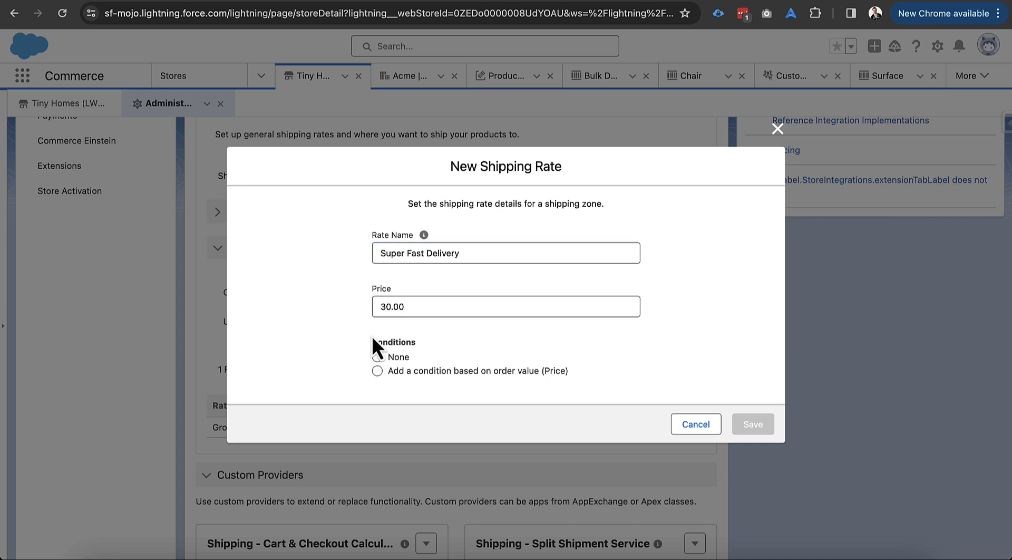
click(377, 370)
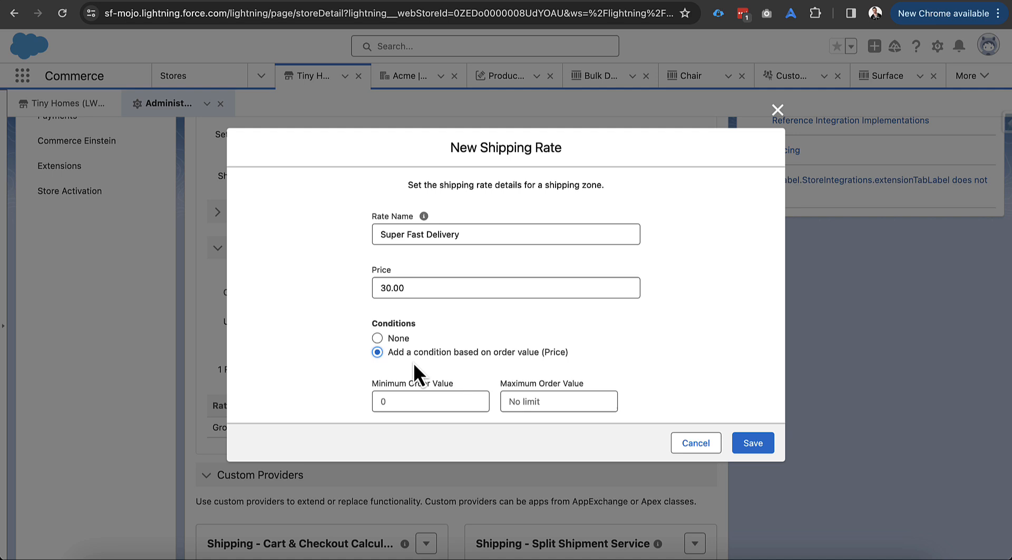
click(420, 401)
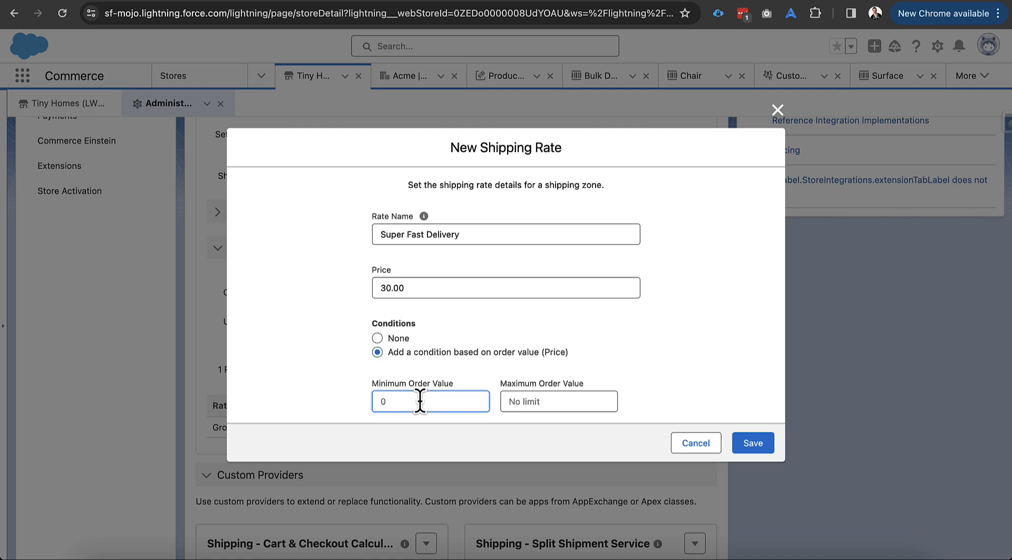
text(500)
click(328, 401)
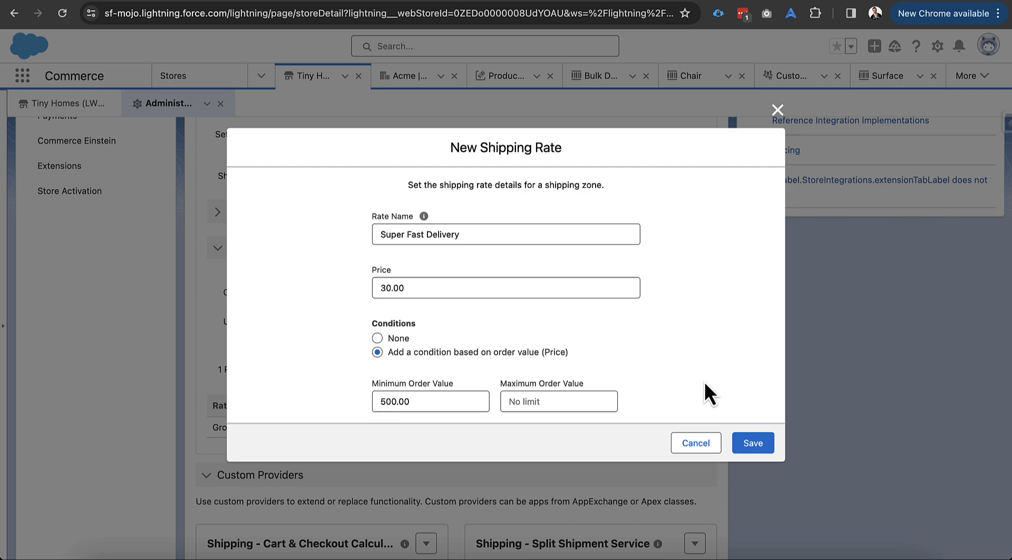
click(748, 444)
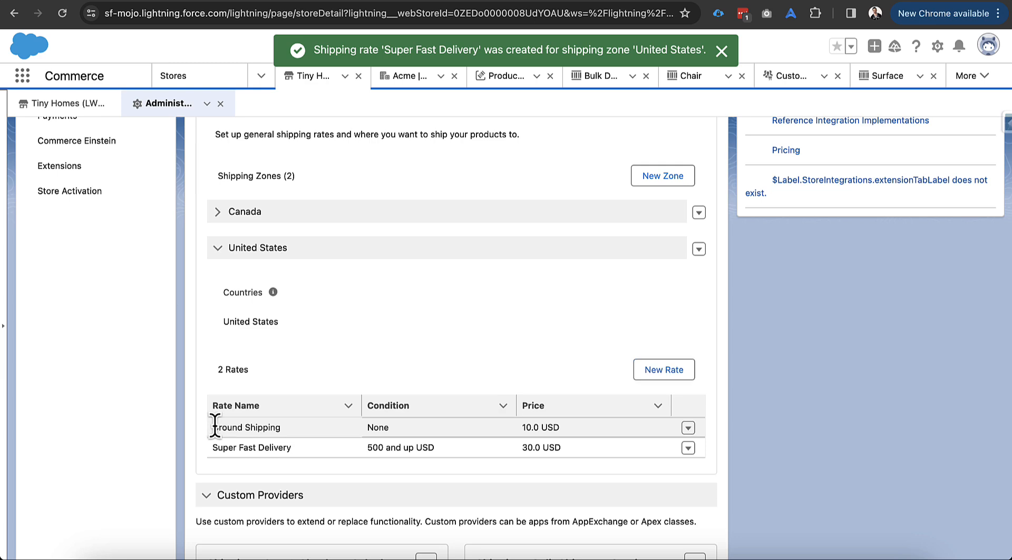
Highlight the Ground Shipping rate, switch to Workbench and rerun the StandardShippingRate query.
drag(215, 425, 282, 424)
click(753, 400)
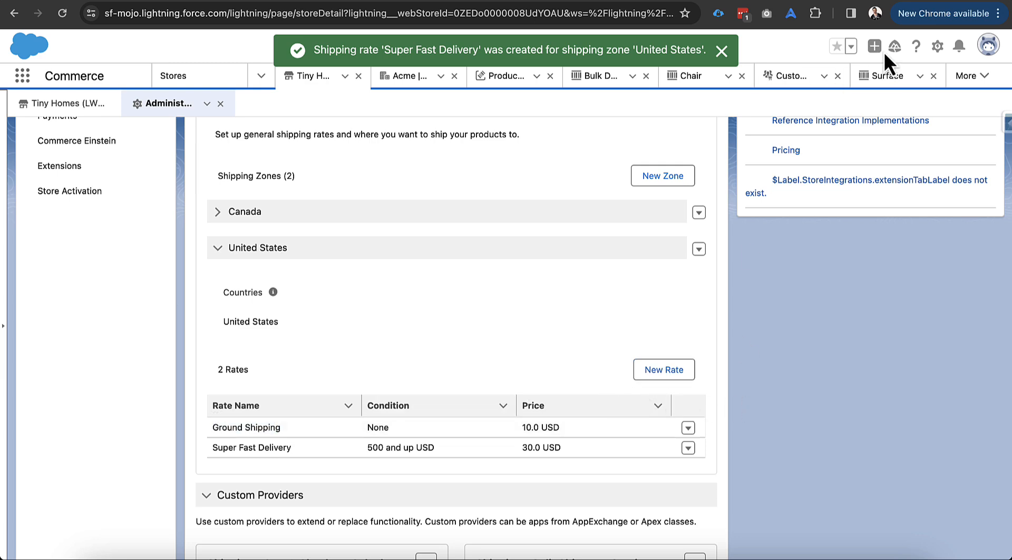
click(910, 0)
click(290, 335)
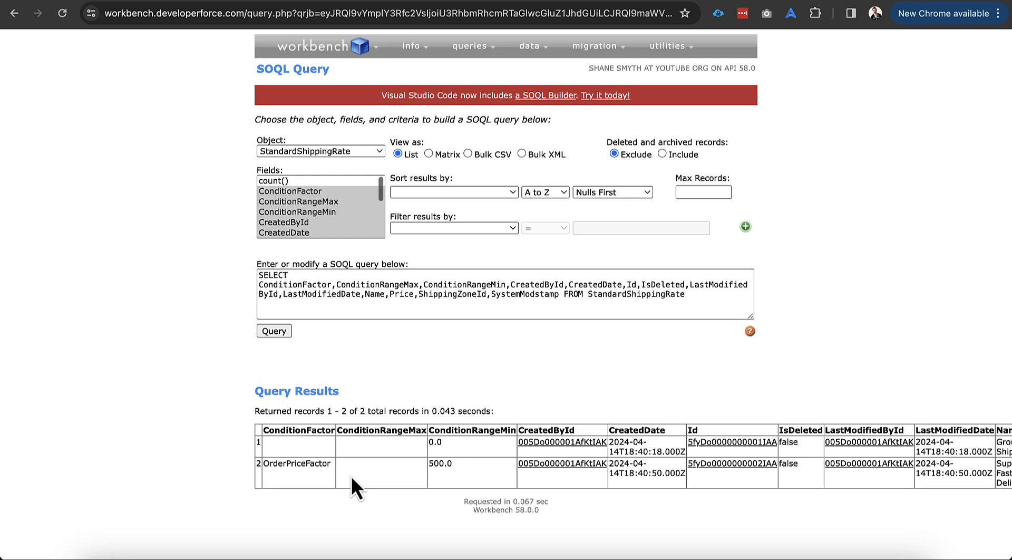
scroll(351, 475, right, 5)
scroll(351, 476, right, 2)
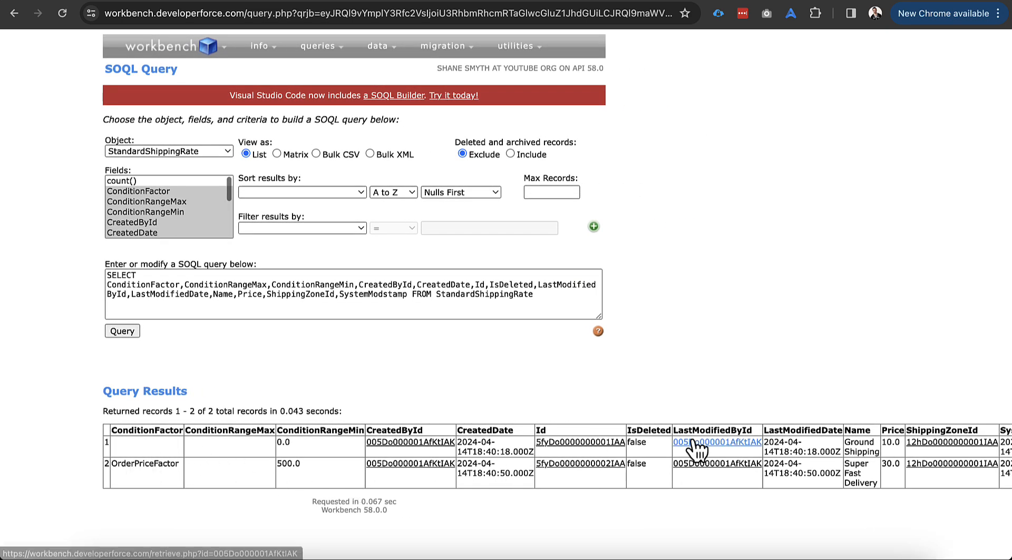
Examine the two rate records' Name, ConditionFactor, ConditionRangeMin and ShippingZoneId values in the query results.
drag(878, 452, 764, 452)
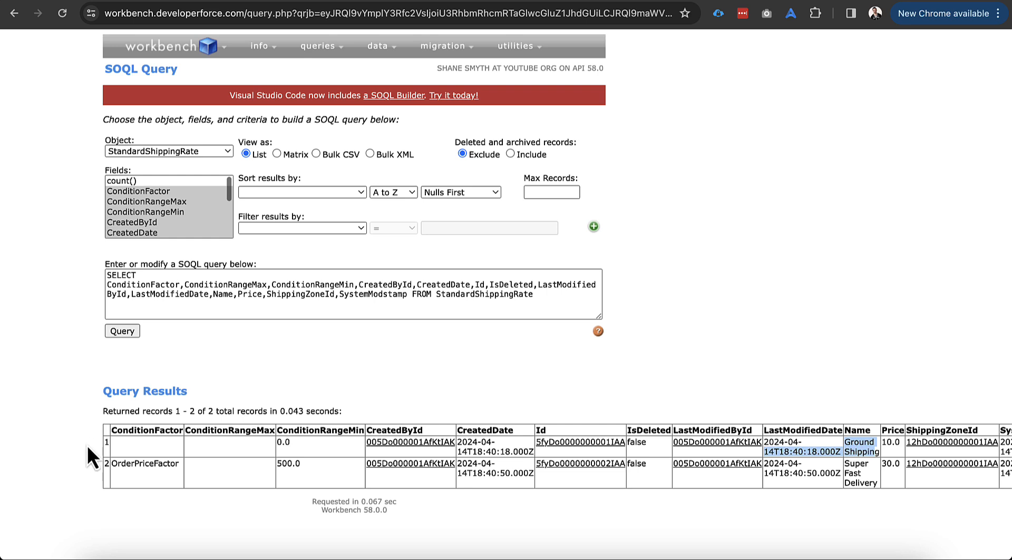
click(123, 443)
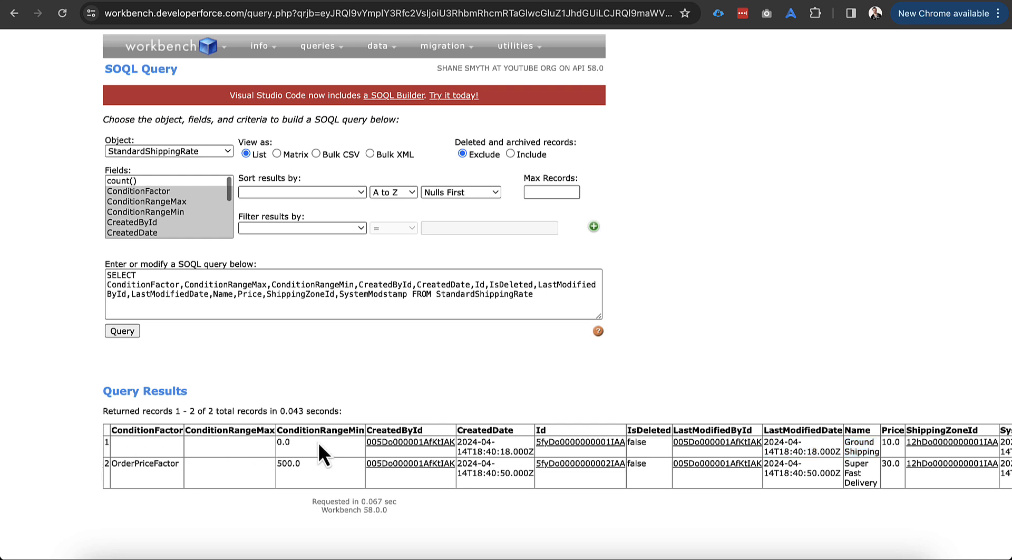
triple_click(845, 464)
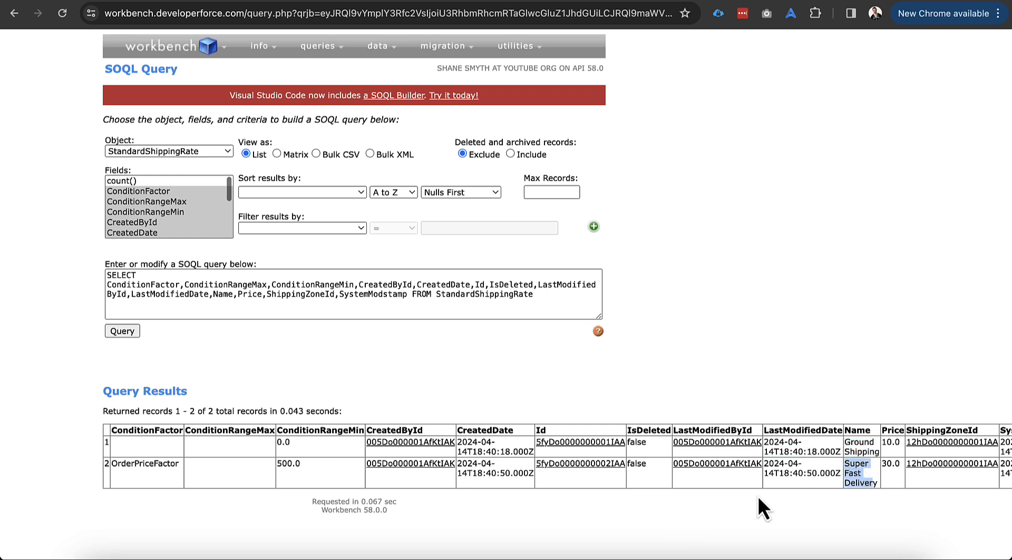
double_click(128, 465)
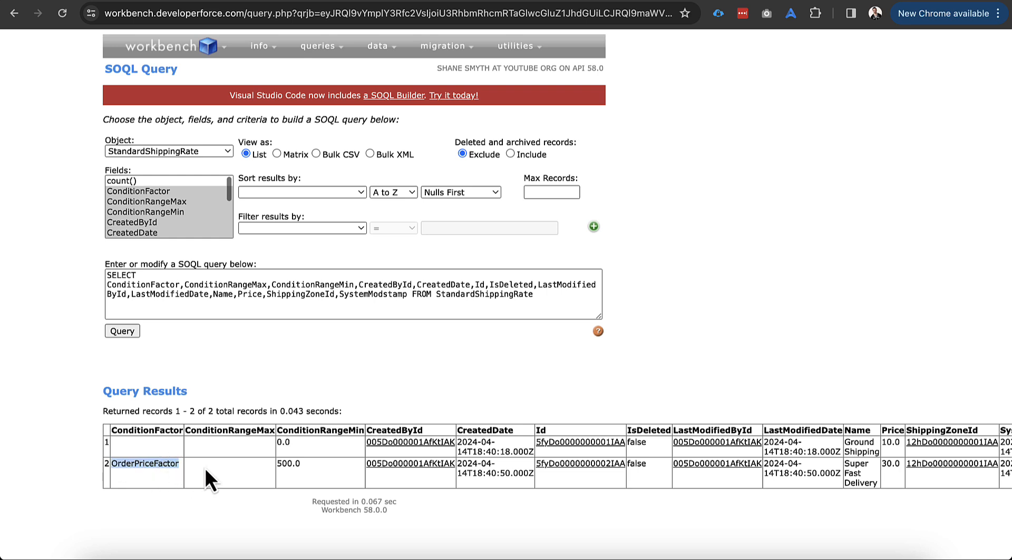
drag(300, 464, 276, 458)
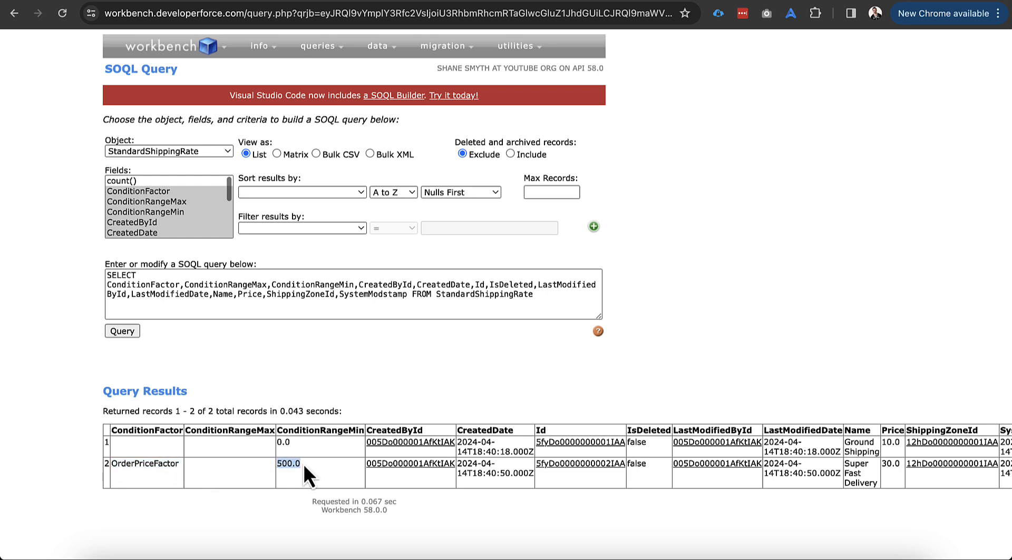
scroll(311, 472, right, 3)
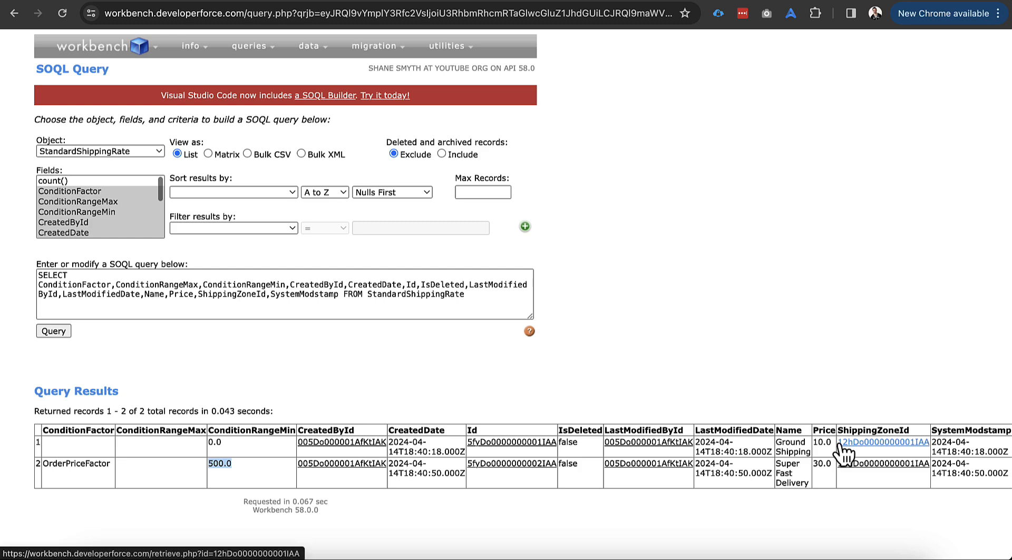
mouse_move(869, 445)
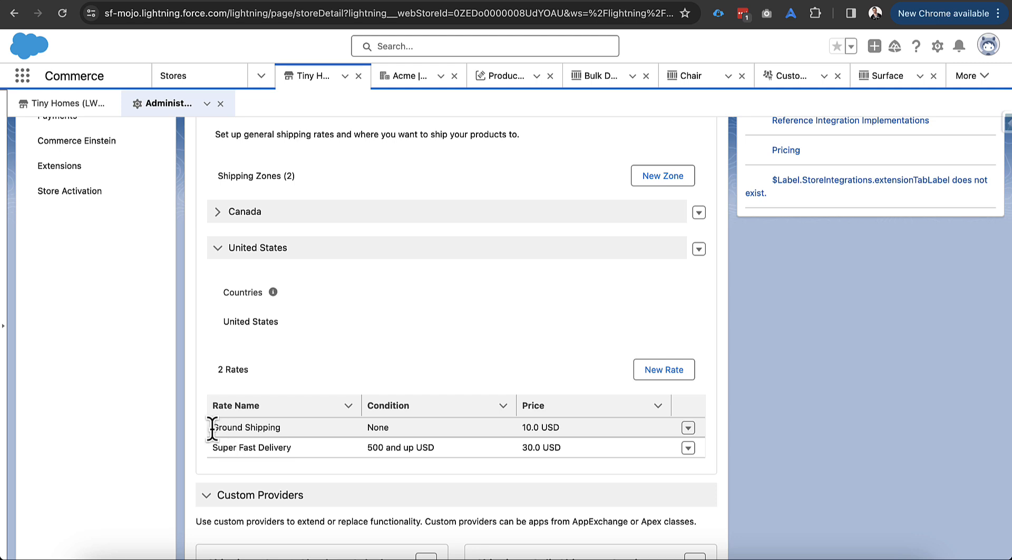
Switch to Salesforce Commerce and review the United States zone's rates and the Custom Providers section.
drag(210, 425, 285, 431)
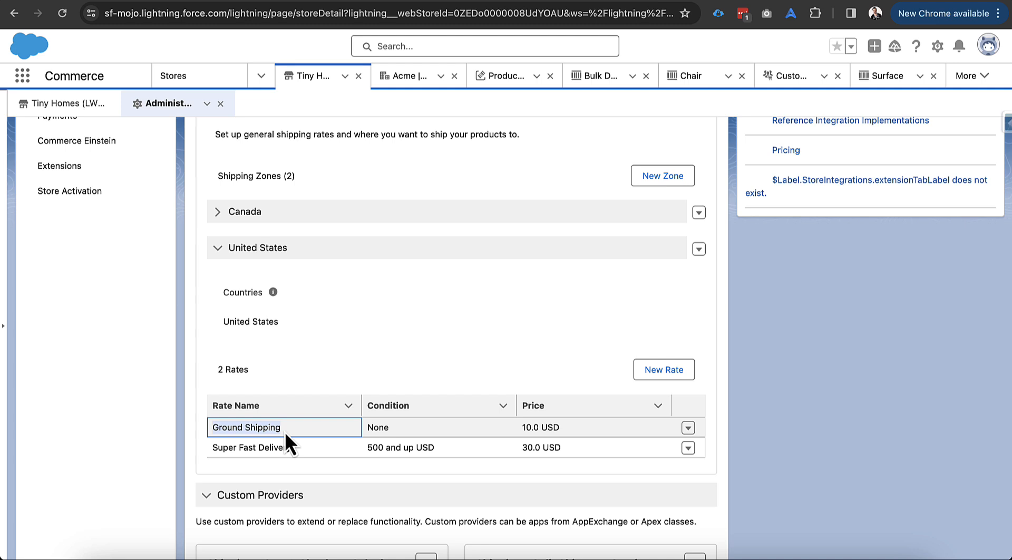
click(203, 428)
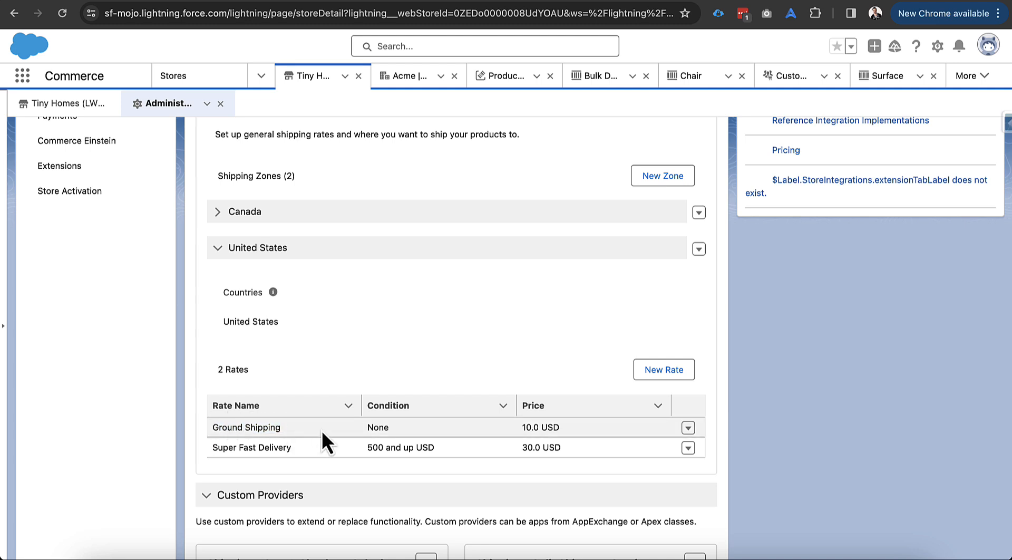
scroll(314, 448, down, 1)
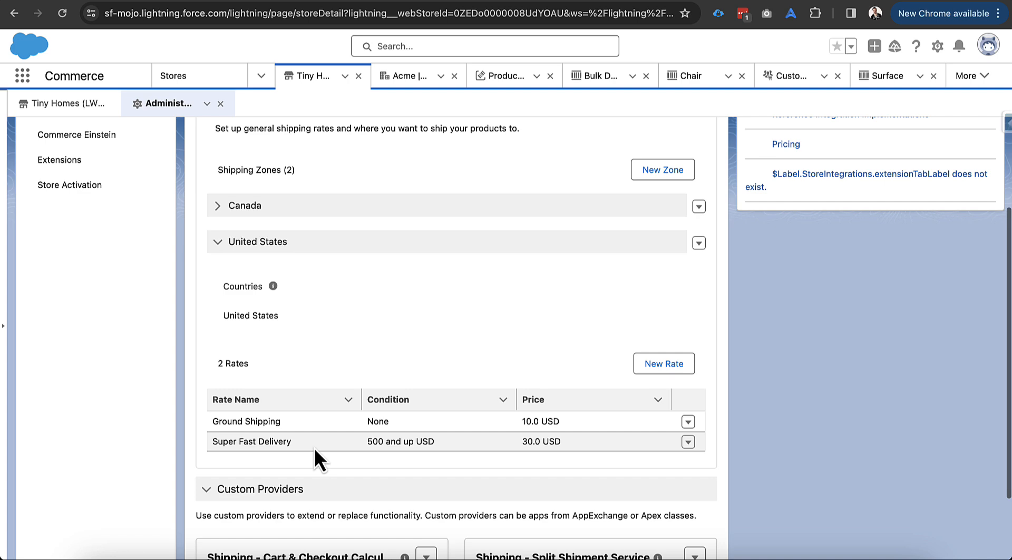
scroll(314, 447, down, 3)
scroll(334, 402, up, 4)
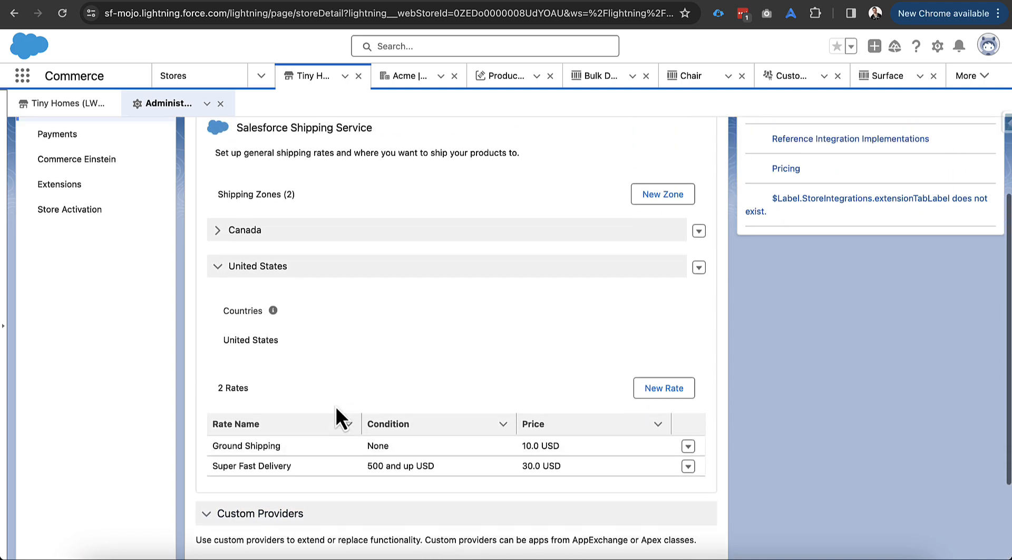
scroll(336, 406, up, 1)
scroll(422, 368, up, 1)
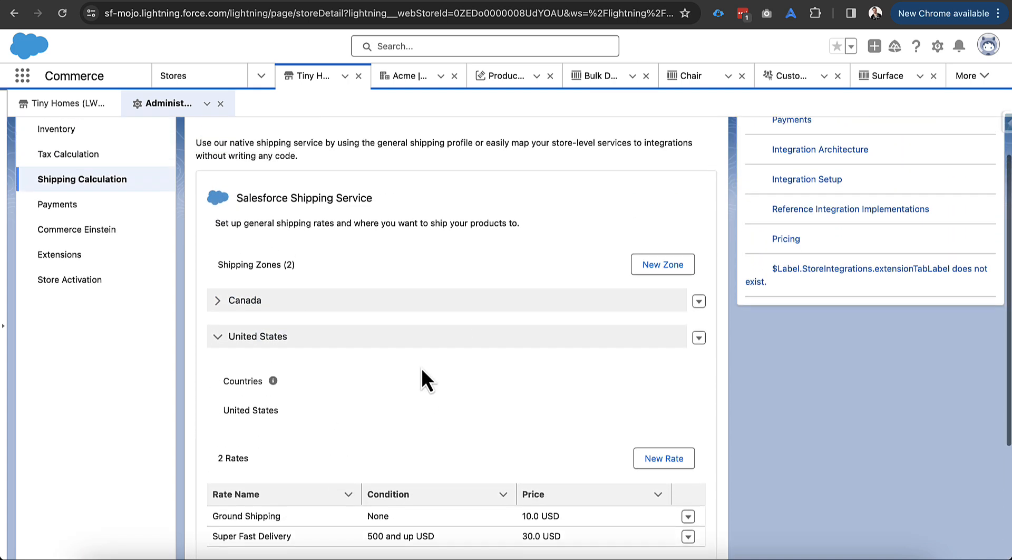
scroll(422, 368, down, 4)
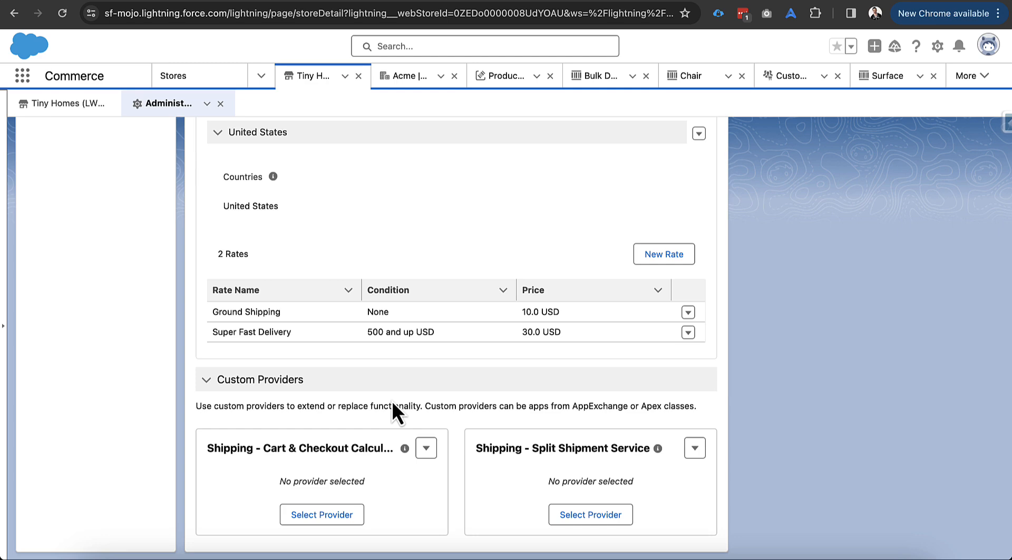
scroll(392, 404, up, 4)
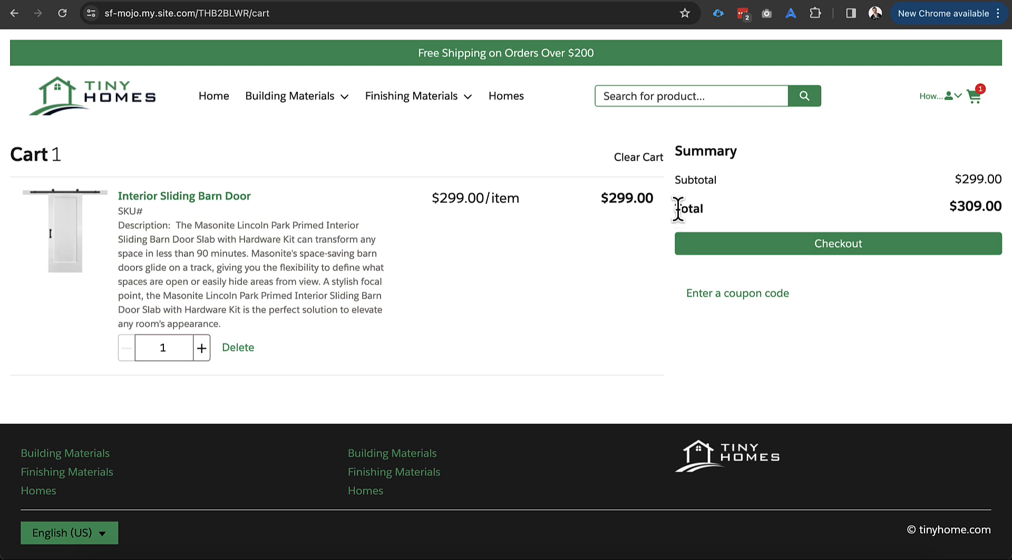
Proceed to checkout from the storefront cart and highlight the Ground Shipping delivery option.
click(686, 249)
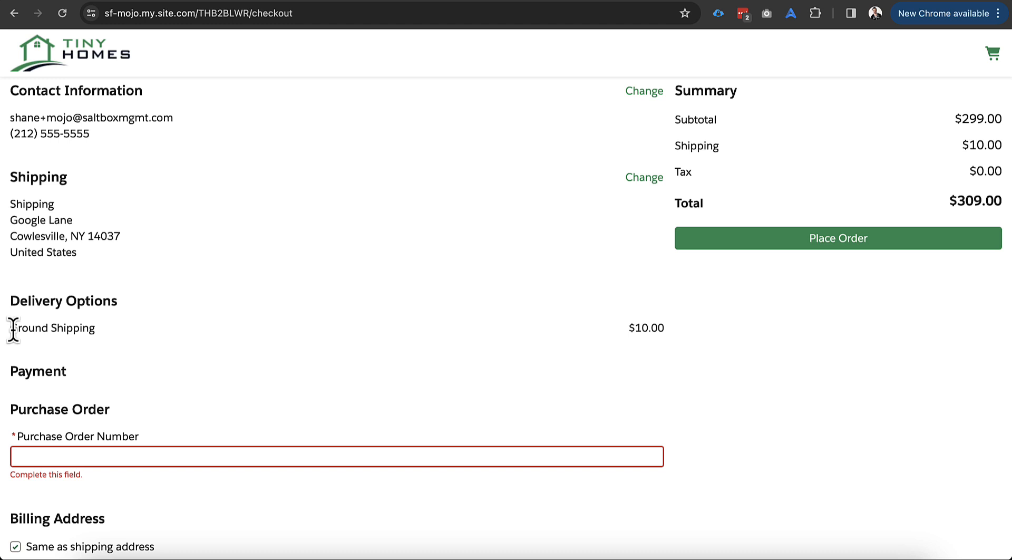
drag(10, 329, 204, 333)
click(713, 328)
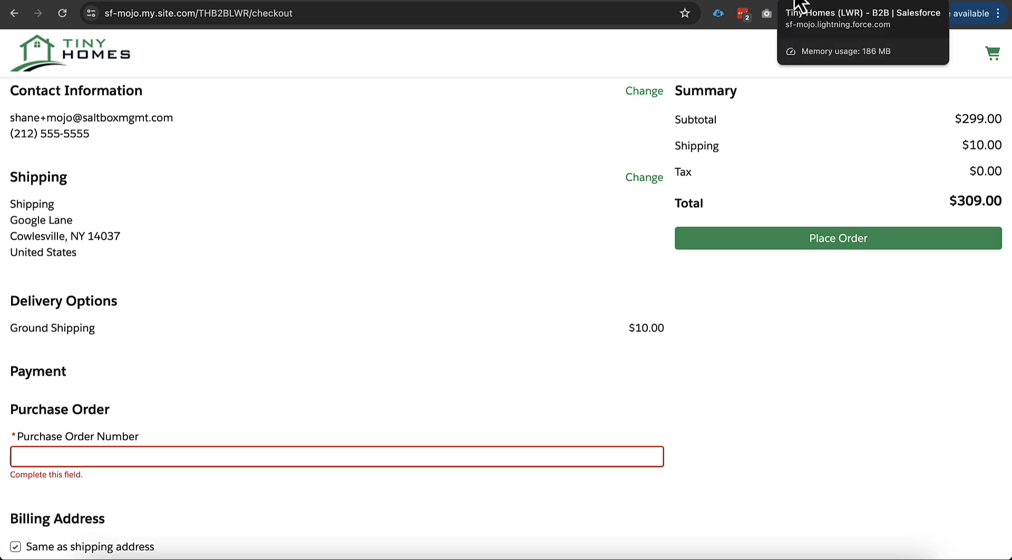
Switch to Experience Builder and find the Shipping Method component under Delivery Options on the Checkout page.
click(896, 6)
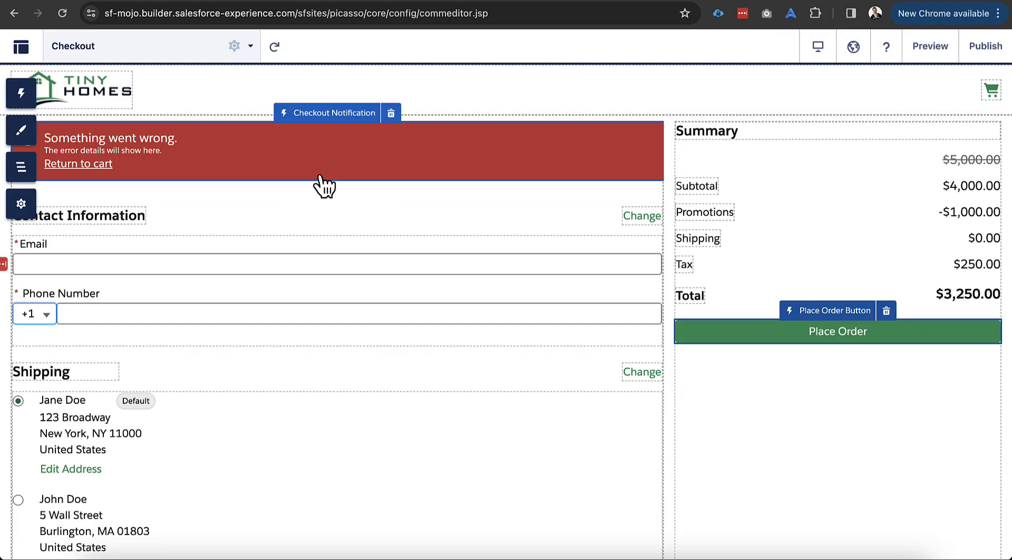
scroll(250, 294, down, 7)
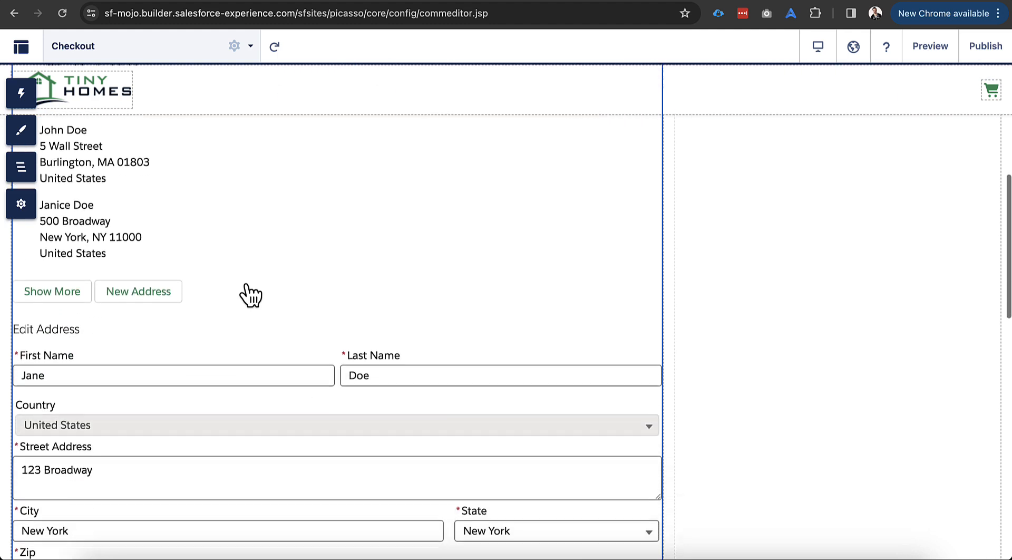
scroll(251, 293, down, 8)
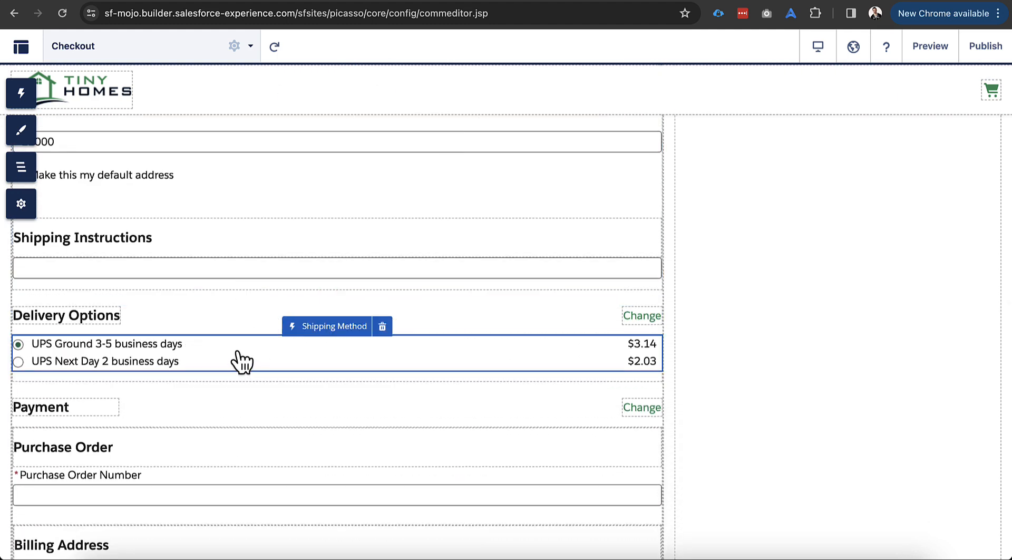
Return to the storefront cart, set the Interior Sliding Barn Door quantity to 2 and proceed to checkout.
click(765, 1)
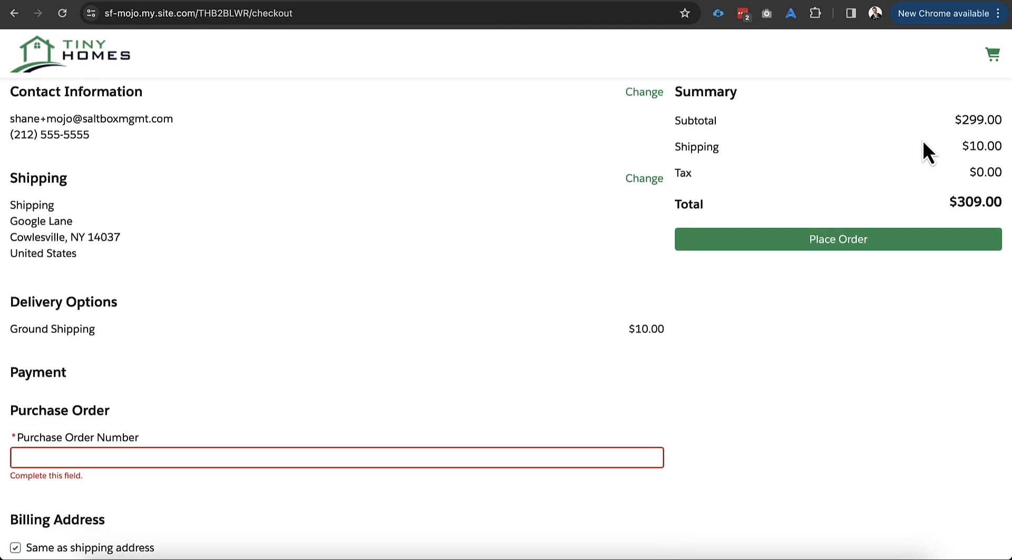
click(990, 61)
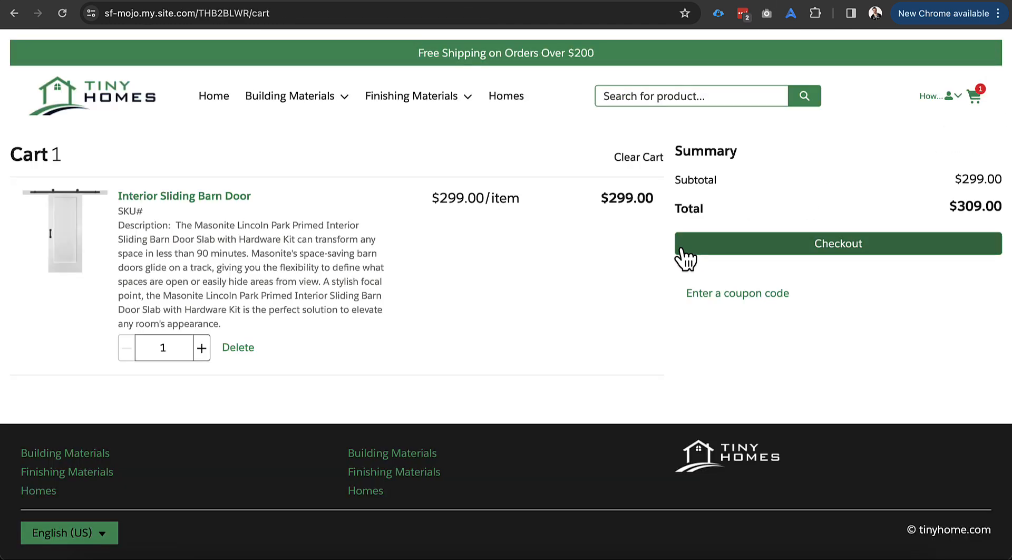
click(200, 346)
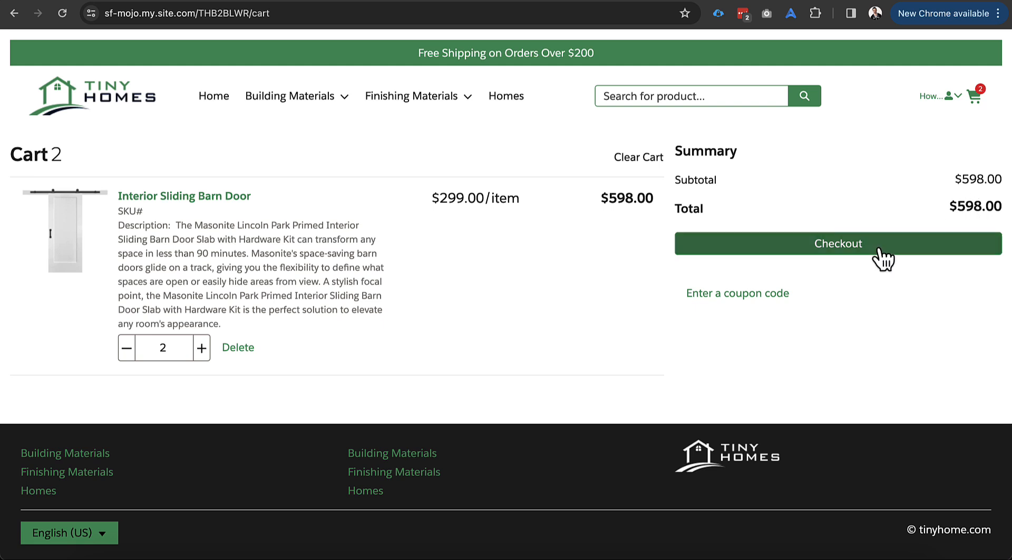
click(814, 248)
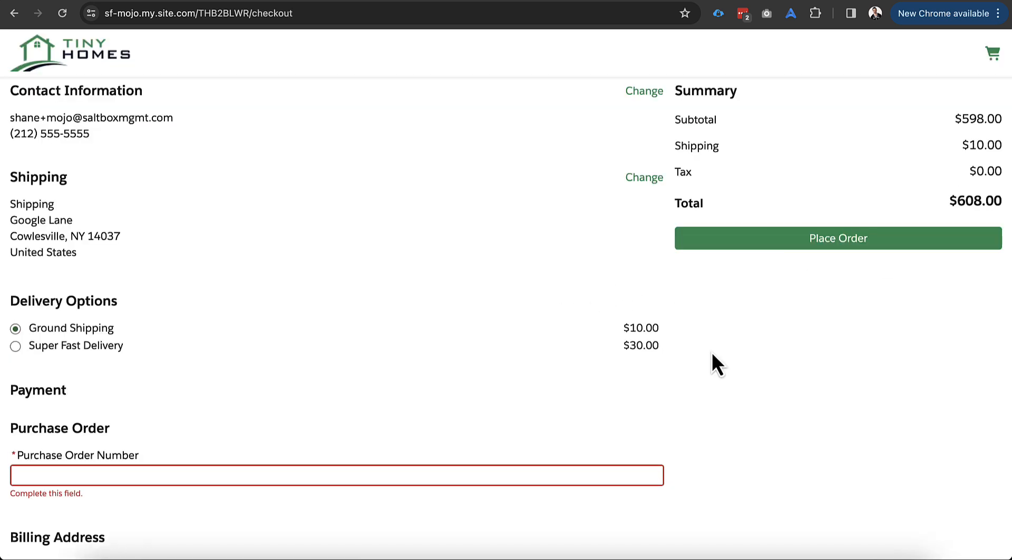